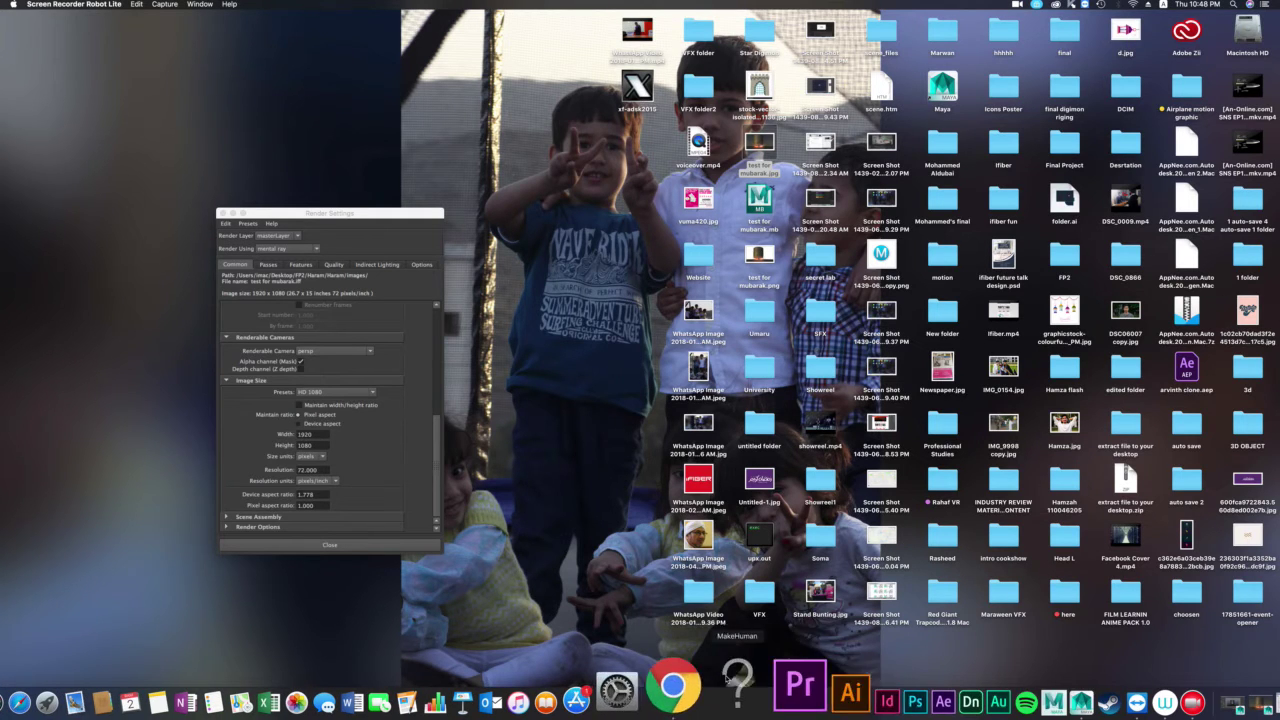
# Bring the minimized Maya main window with the 'test for mubarak' scene back to the front.
pyautogui.click(980, 690)
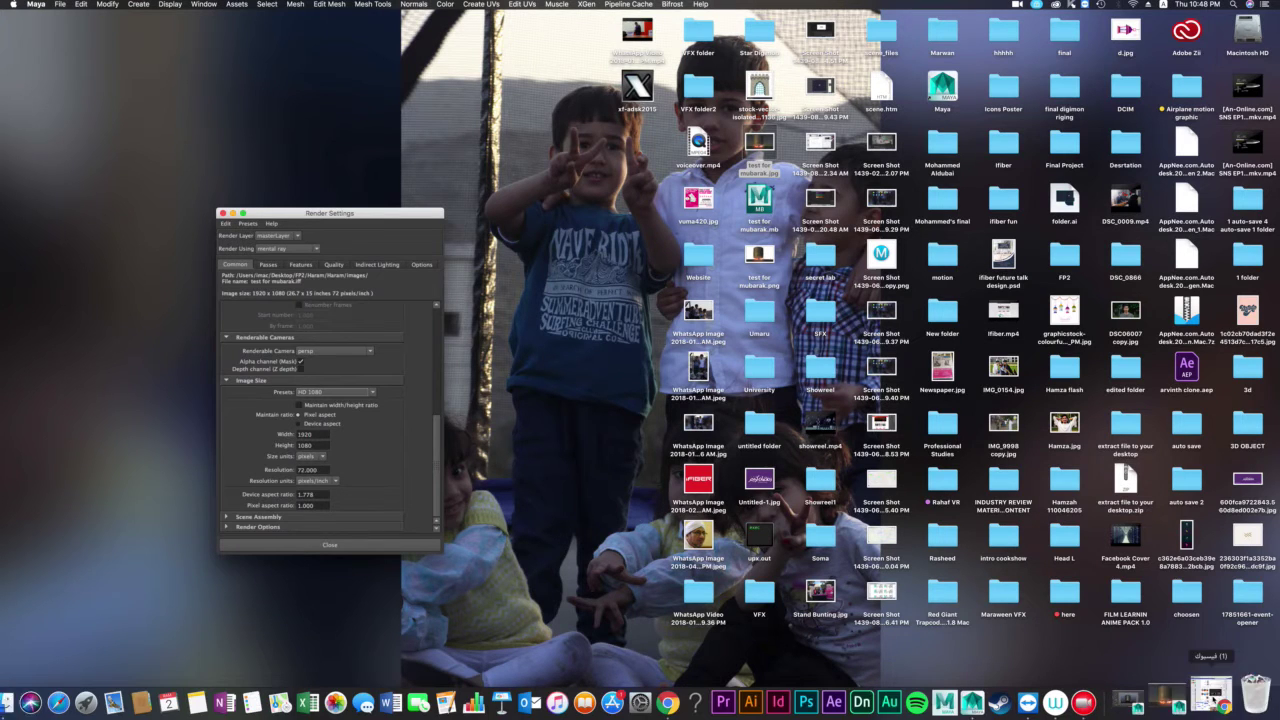
pyautogui.click(1180, 686)
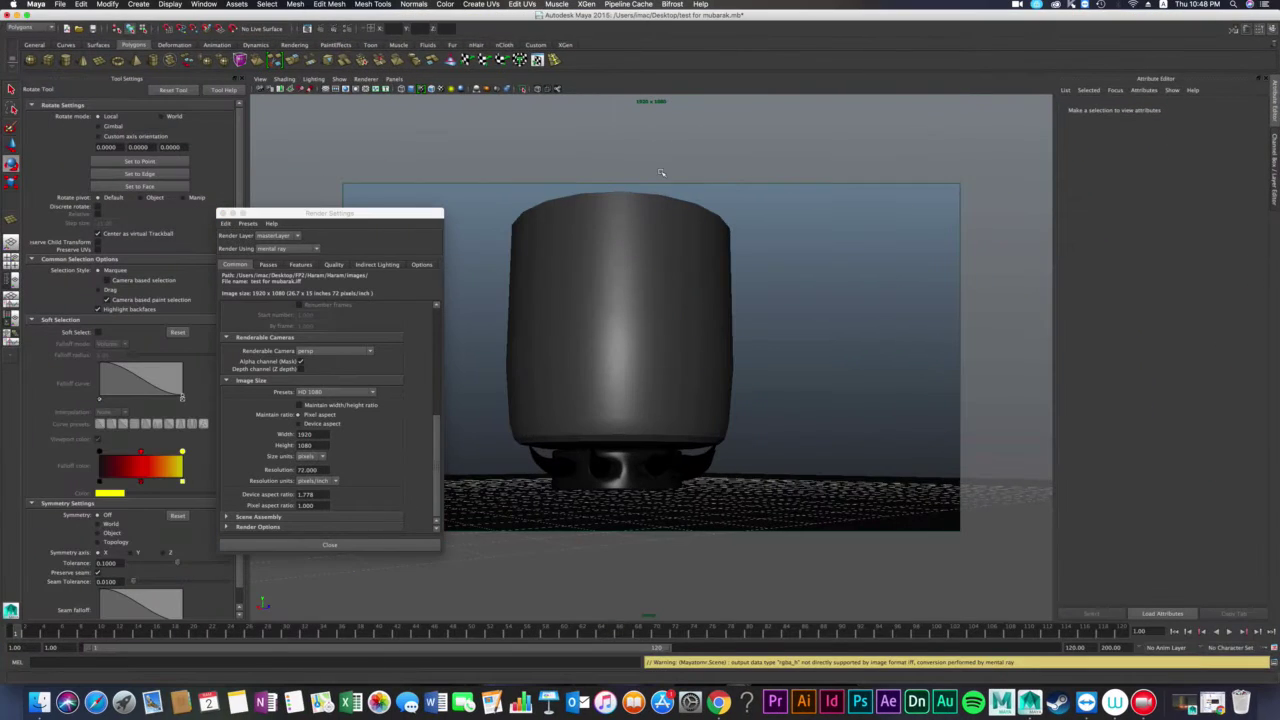
# Minimize Render Settings and show the left cone's rampShader1 Special Effects glow settings.
pyautogui.click(231, 213)
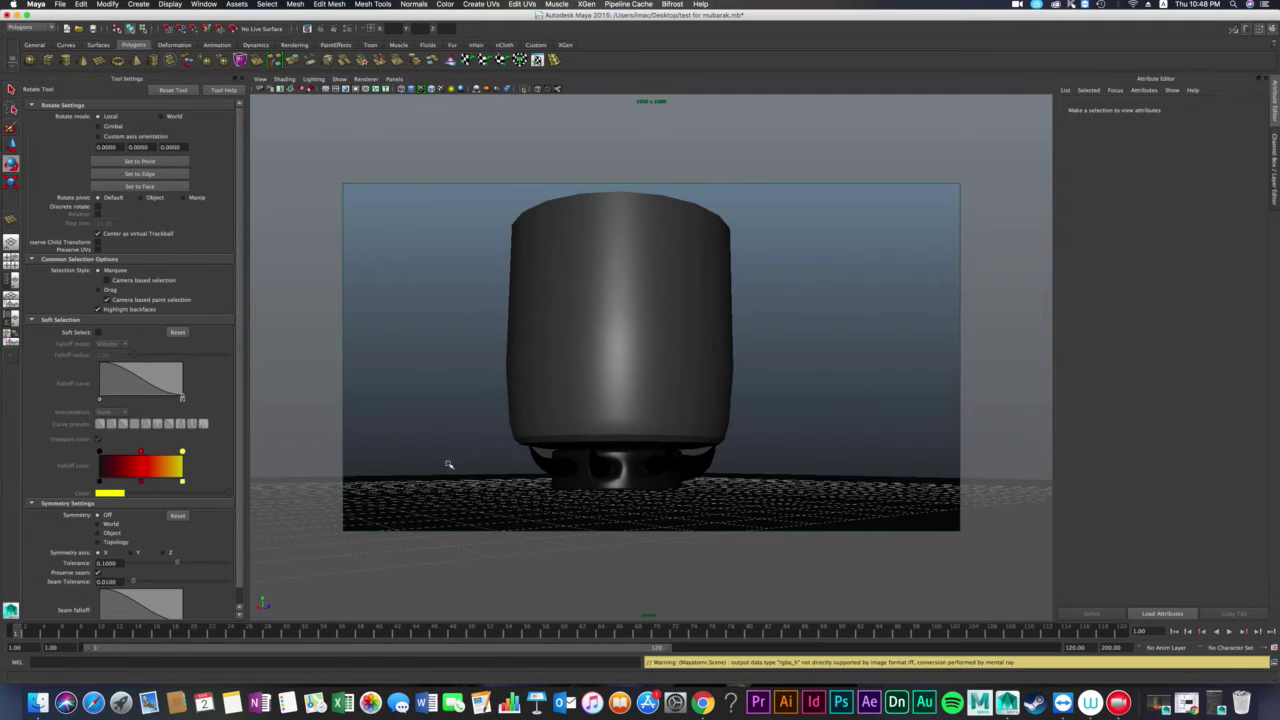
pyautogui.click(541, 460)
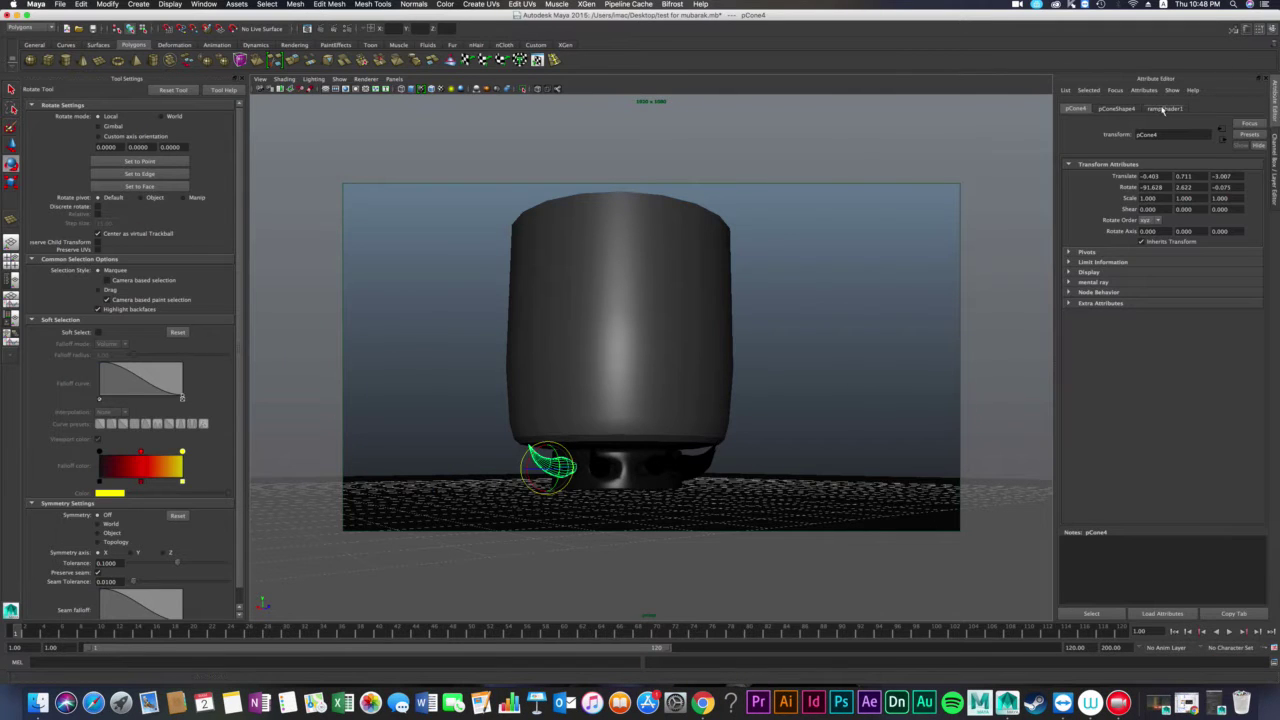
pyautogui.click(1165, 108)
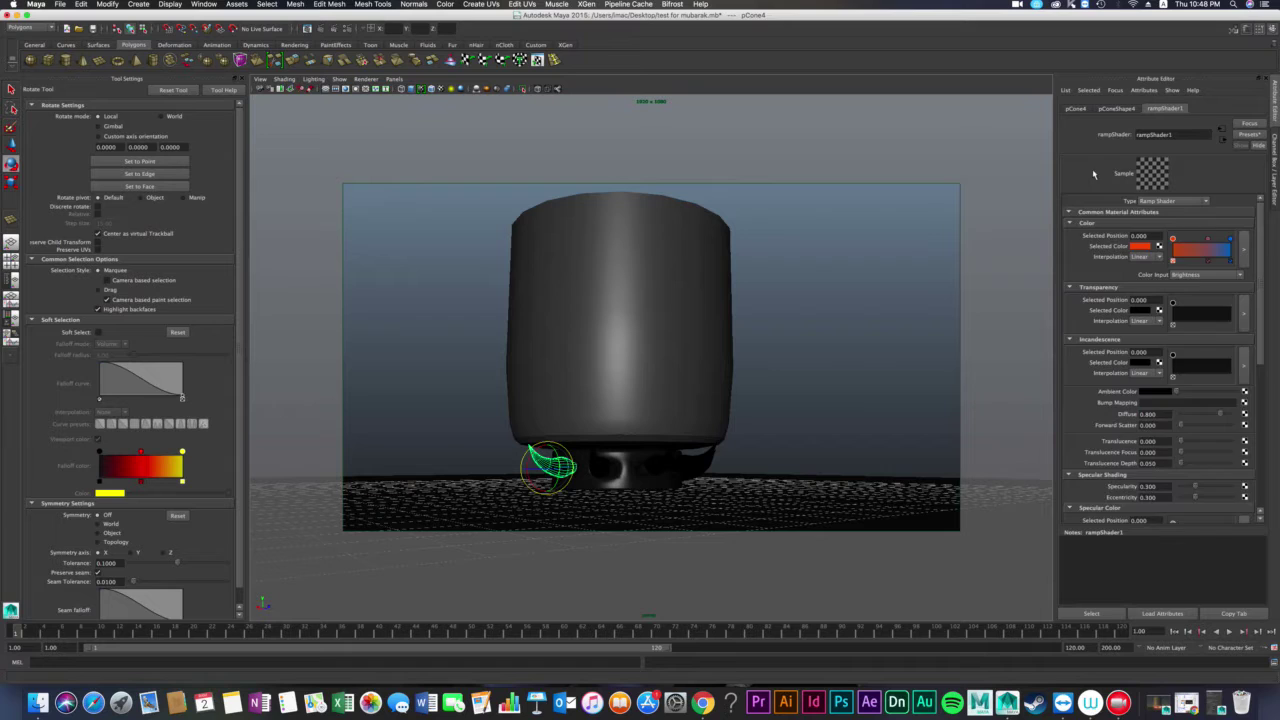
pyautogui.scroll(-5, 1105, 230)
pyautogui.scroll(-5, 1120, 278)
pyautogui.scroll(10, 1128, 337)
pyautogui.scroll(-2, 1131, 495)
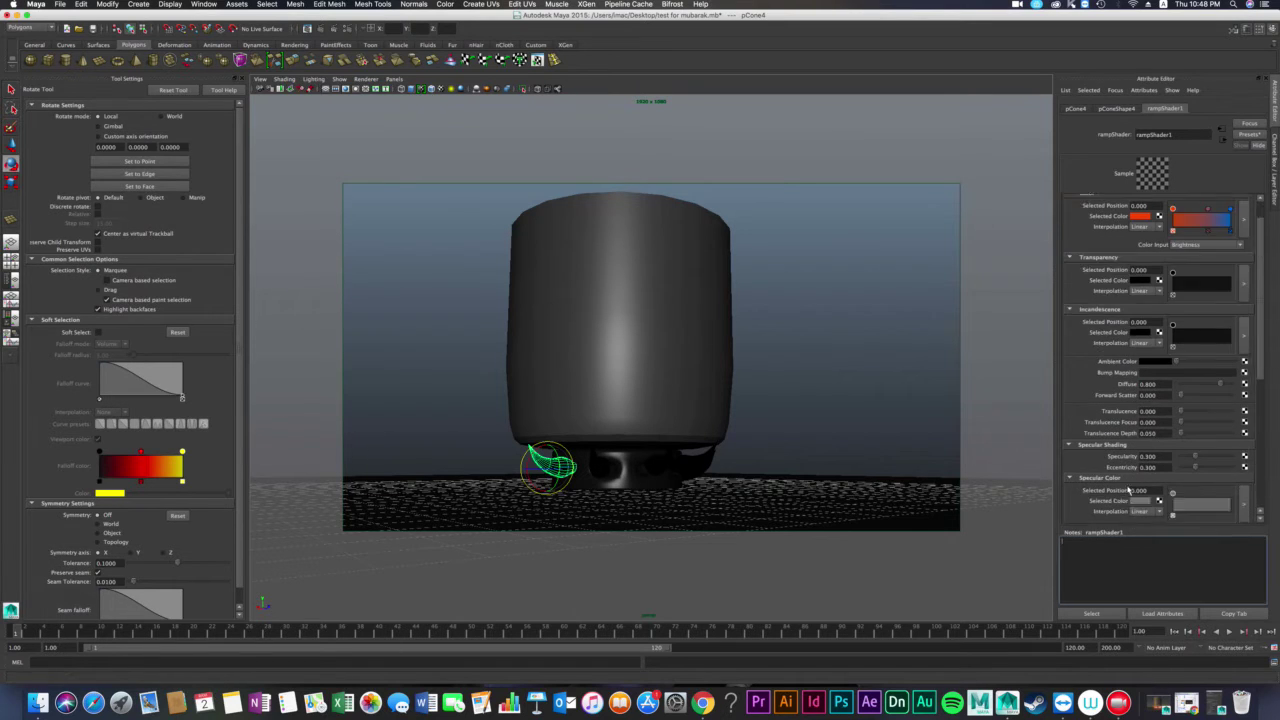
pyautogui.scroll(-3, 1131, 495)
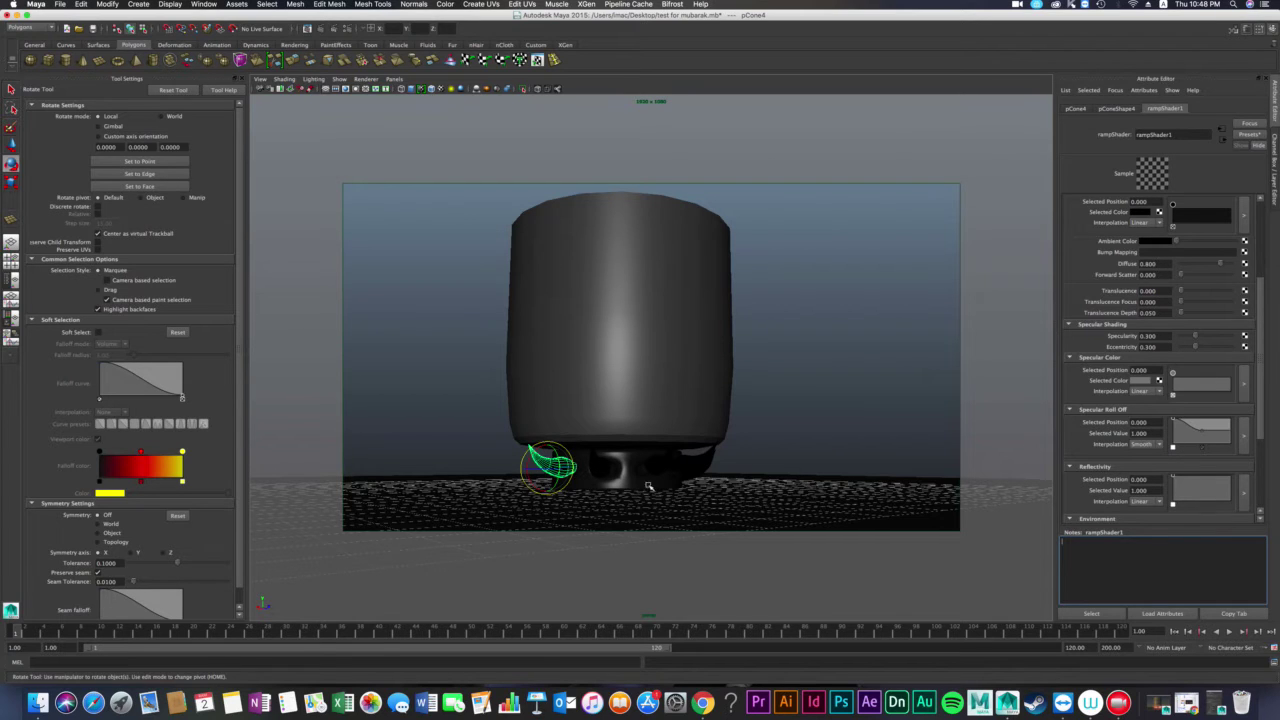
pyautogui.scroll(-2, 1248, 395)
pyautogui.scroll(-2, 1127, 466)
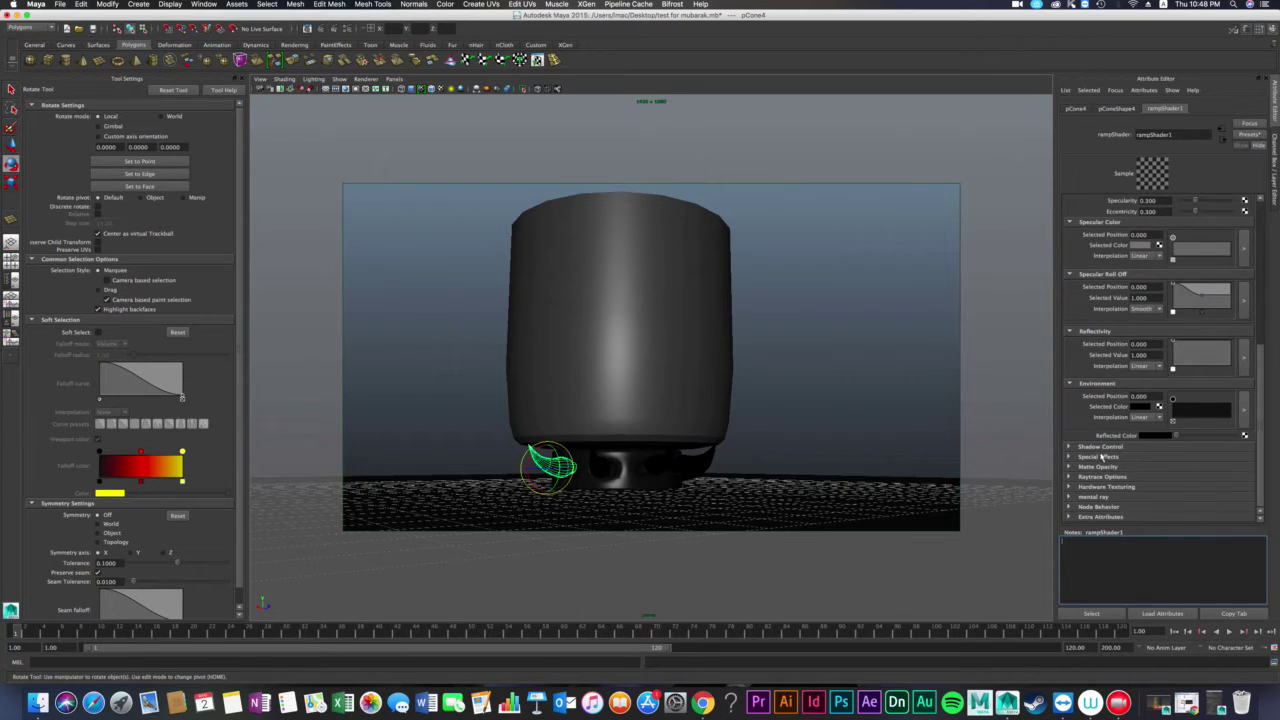
pyautogui.click(1101, 456)
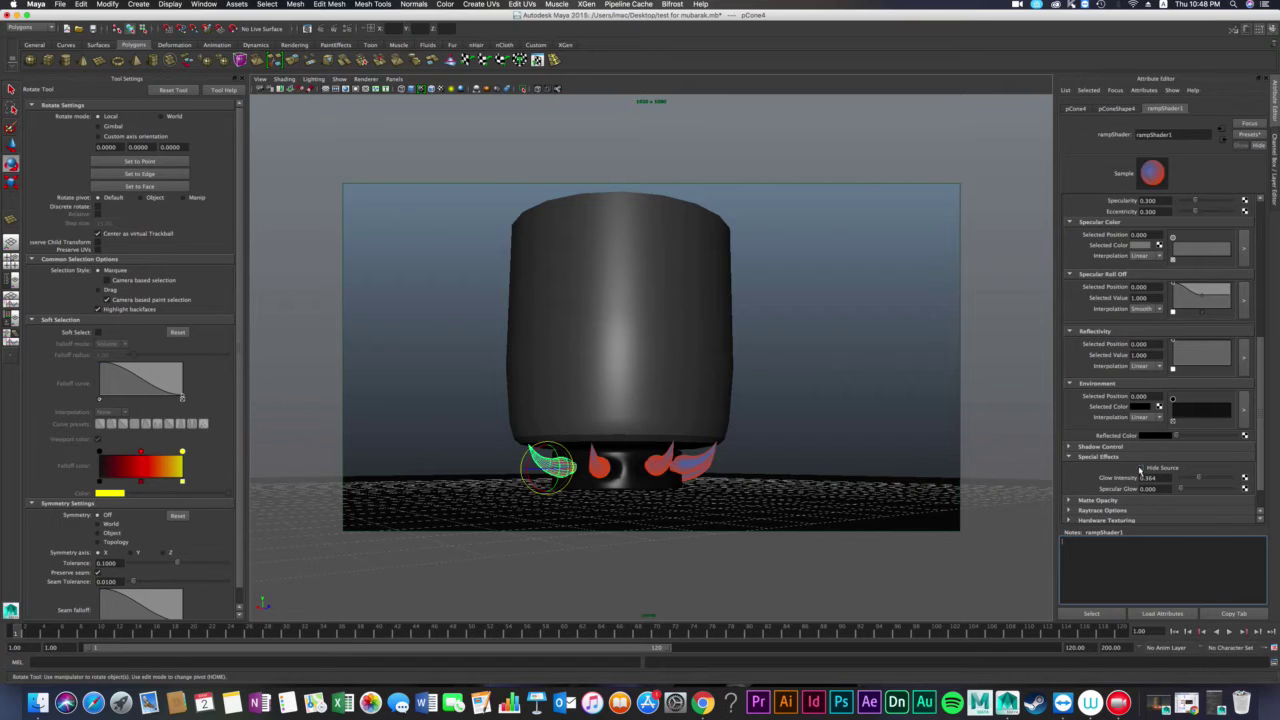
pyautogui.scroll(3, 1140, 470)
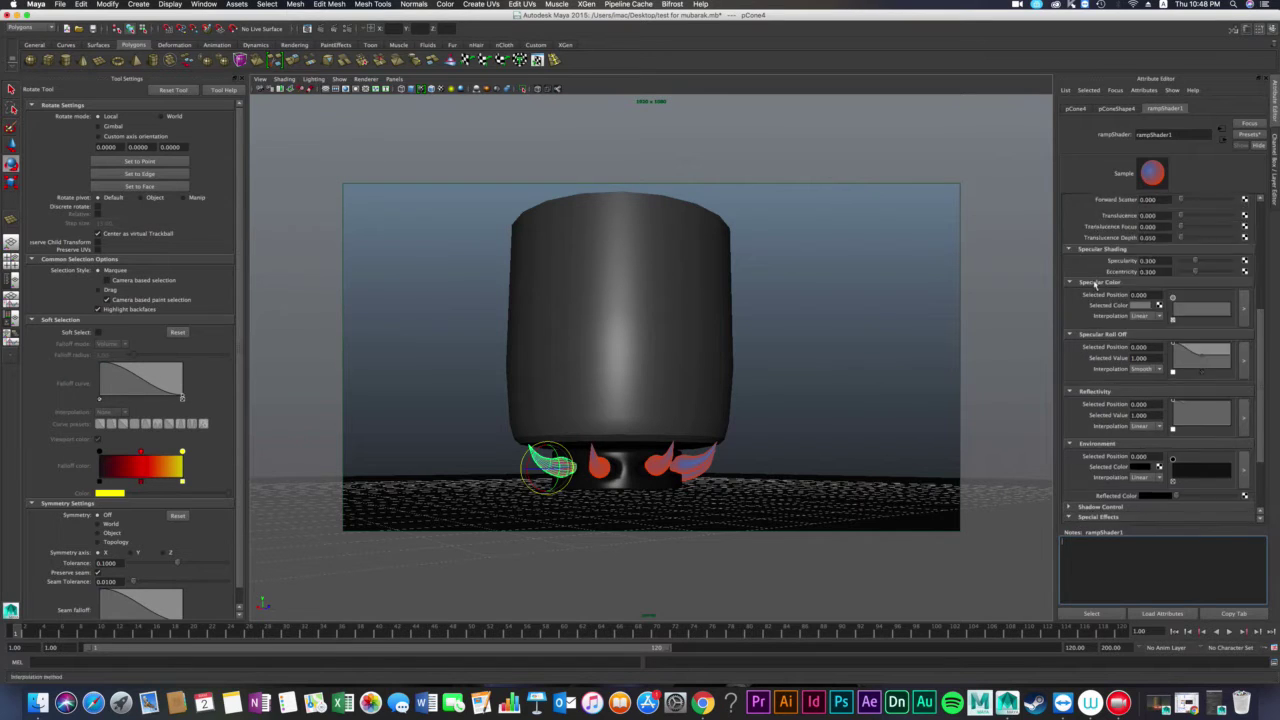
pyautogui.scroll(4, 1140, 470)
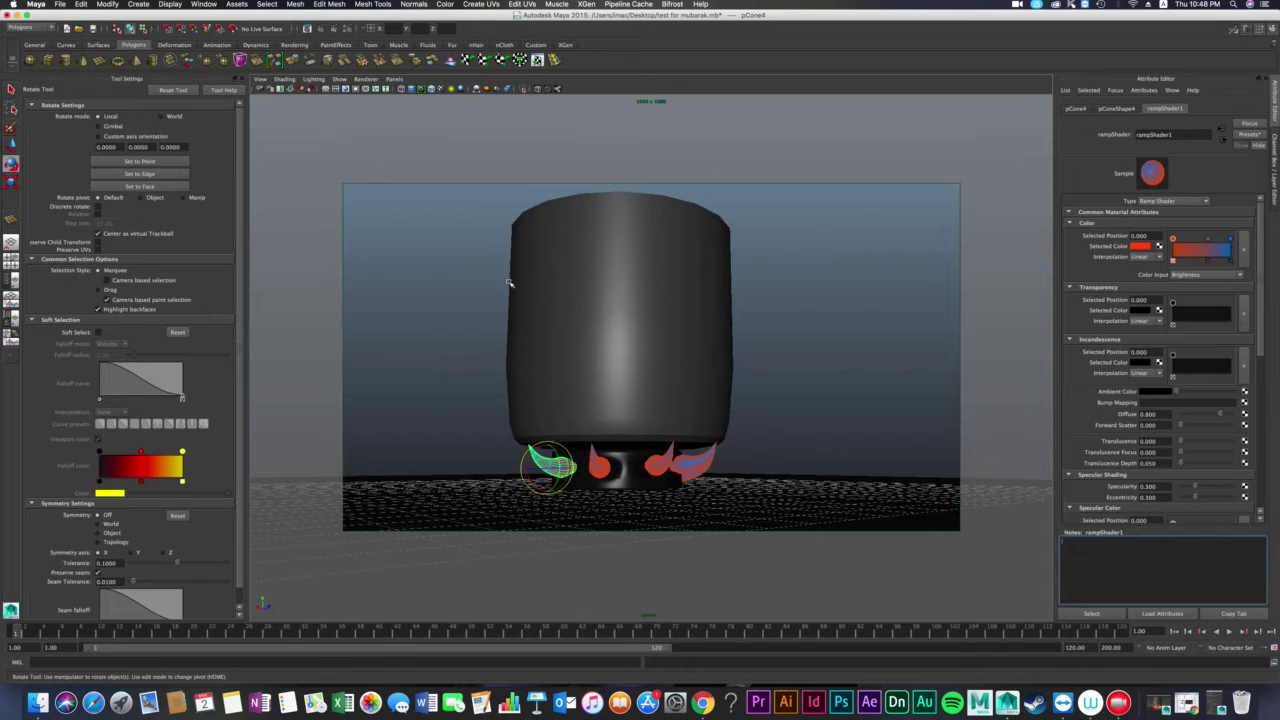
pyautogui.scroll(2, 785, 430)
pyautogui.scroll(3, 666, 408)
pyautogui.scroll(2, 723, 463)
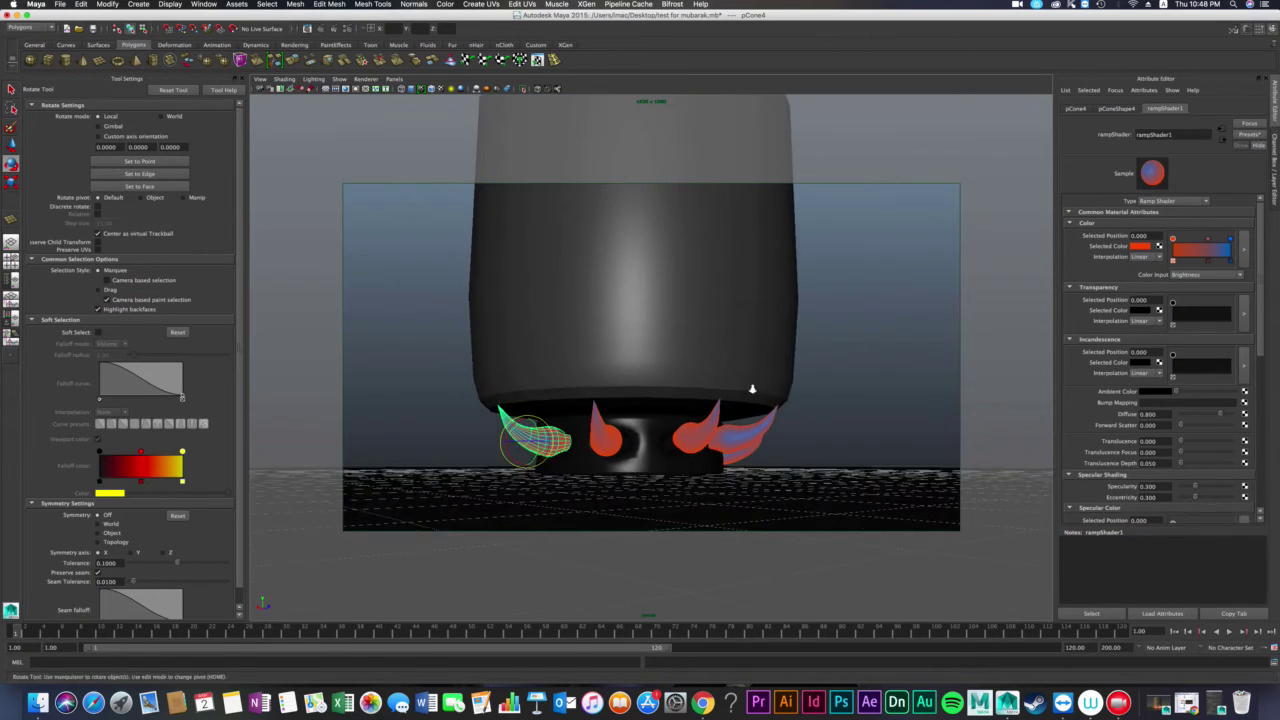
pyautogui.scroll(3, 751, 386)
pyautogui.moveTo(801, 478)
pyautogui.keyDown('alt'); pyautogui.mouseDown()
pyautogui.moveTo(795, 425)
pyautogui.moveTo(758, 445)
pyautogui.mouseUp(); pyautogui.keyUp('alt')
pyautogui.click(795, 425)
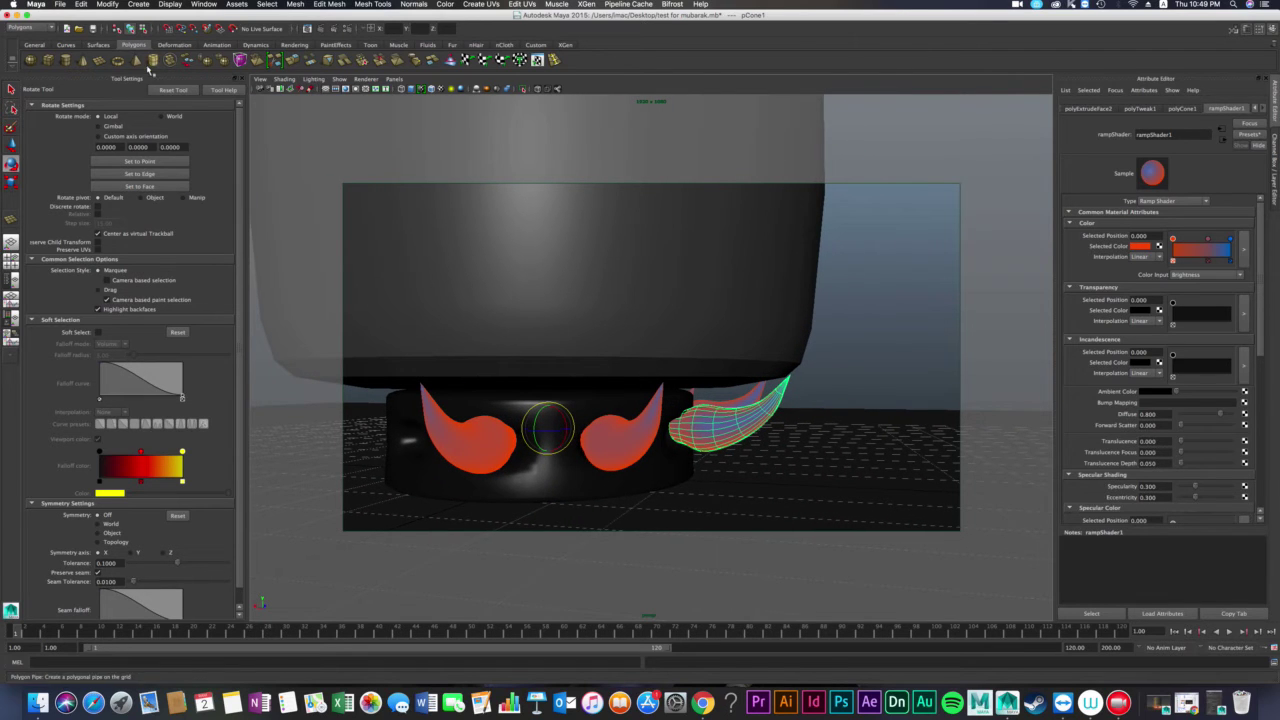
pyautogui.click(83, 61)
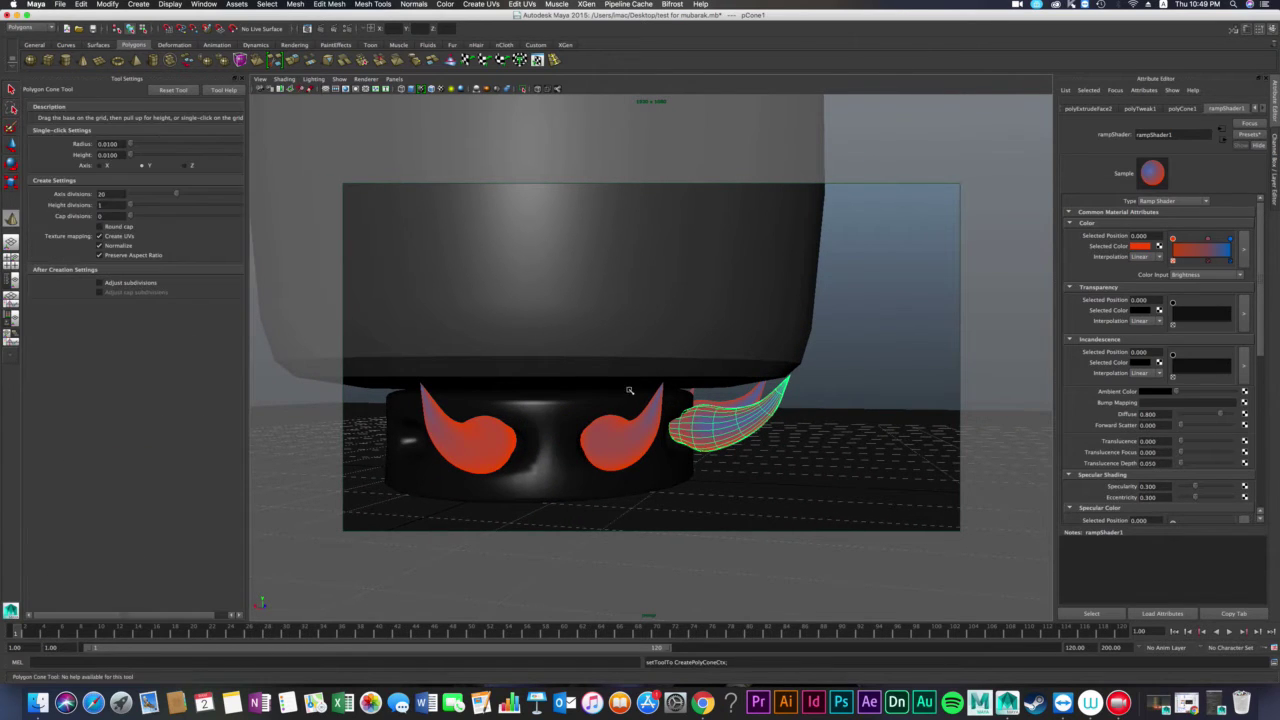
pyautogui.moveTo(841, 308)
pyautogui.keyDown('alt'); pyautogui.mouseDown()
pyautogui.moveTo(552, 309)
pyautogui.moveTo(753, 435)
pyautogui.moveTo(707, 428)
pyautogui.mouseUp(); pyautogui.keyUp('alt')
pyautogui.press('w')
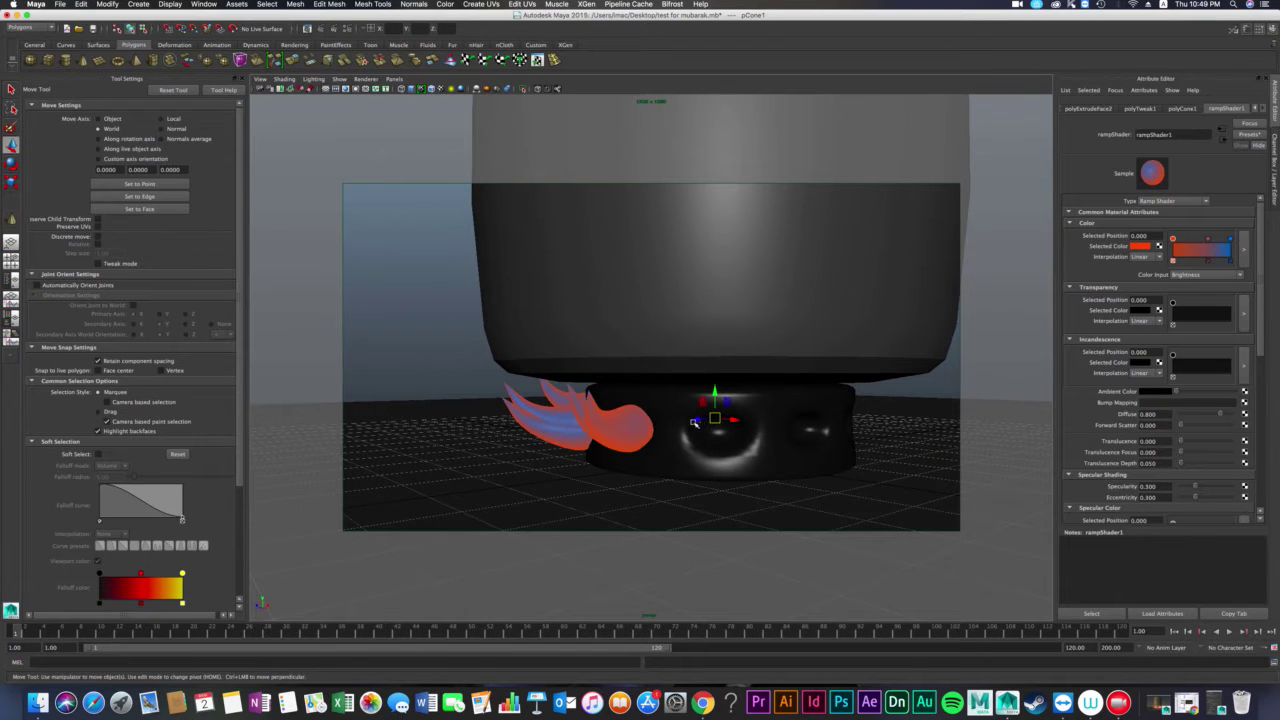
pyautogui.click(700, 425)
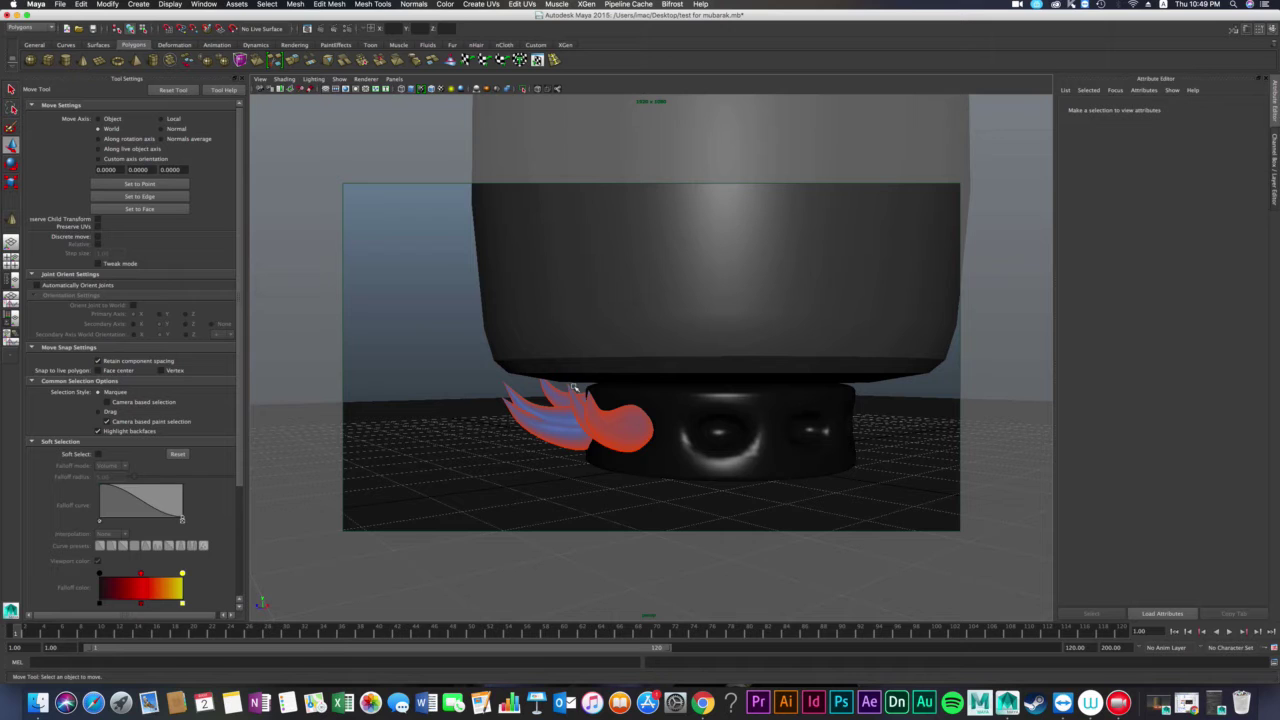
pyautogui.moveTo(475, 410)
pyautogui.keyDown('alt'); pyautogui.mouseDown()
pyautogui.moveTo(668, 410)
pyautogui.moveTo(667, 438)
pyautogui.mouseUp(); pyautogui.keyUp('alt')
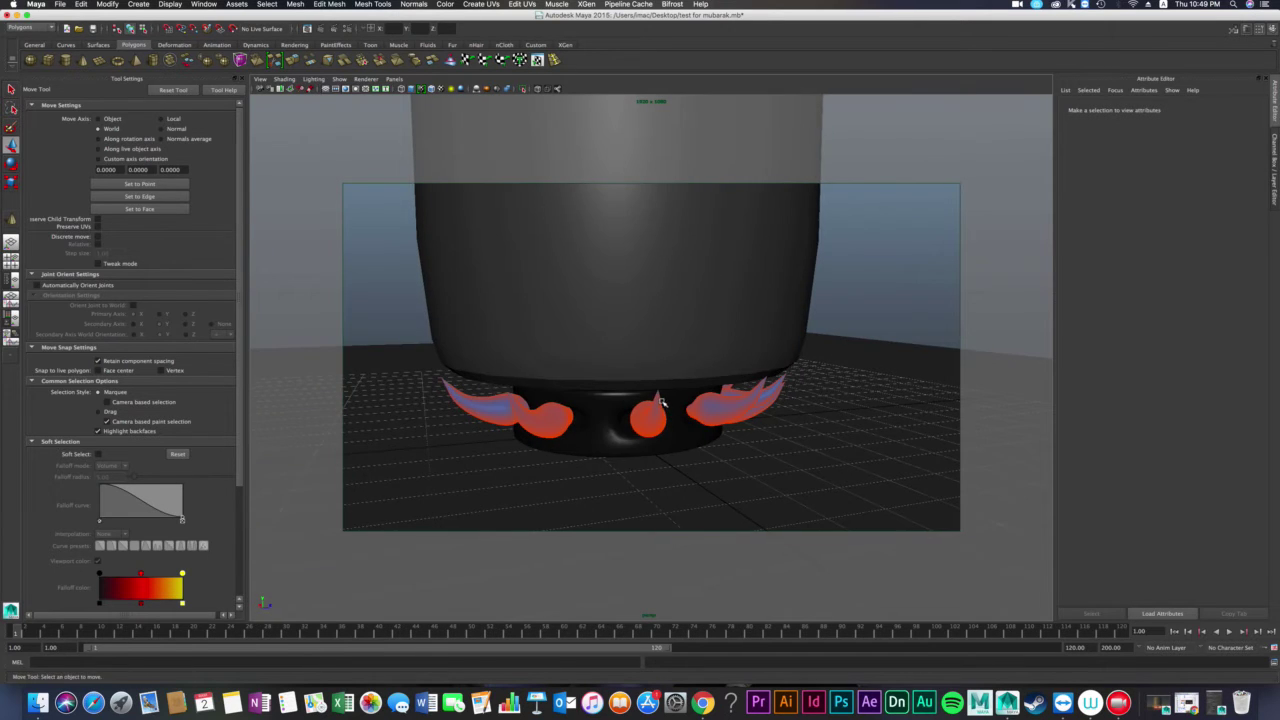
pyautogui.click(667, 438)
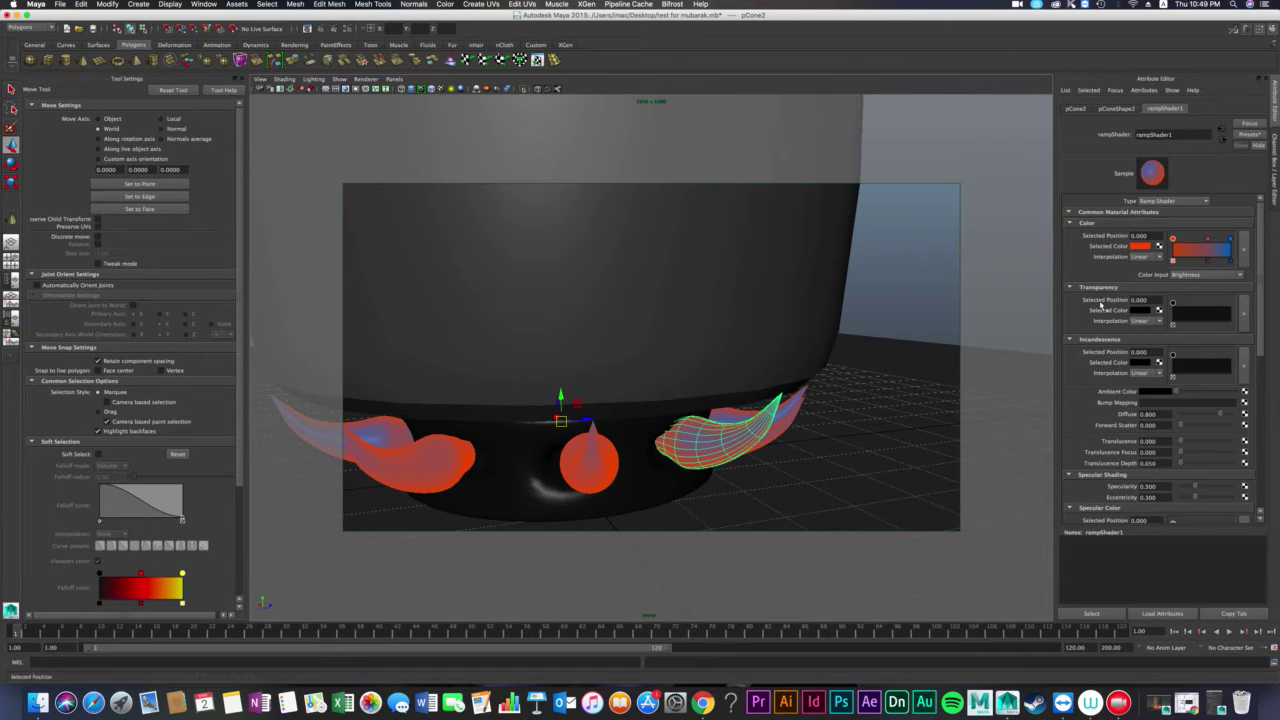
# Start assigning a new material to the flame leaf, then close that dialog unused.
pyautogui.rightClick(735, 418)
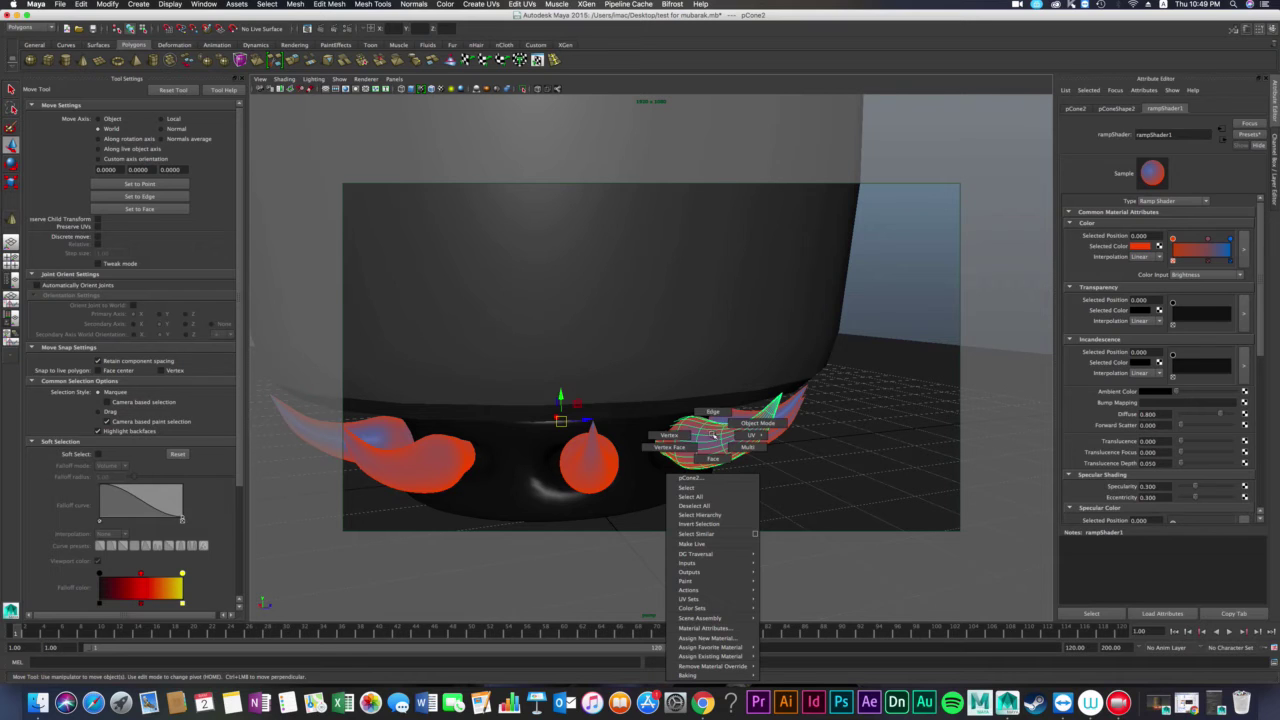
pyautogui.click(732, 638)
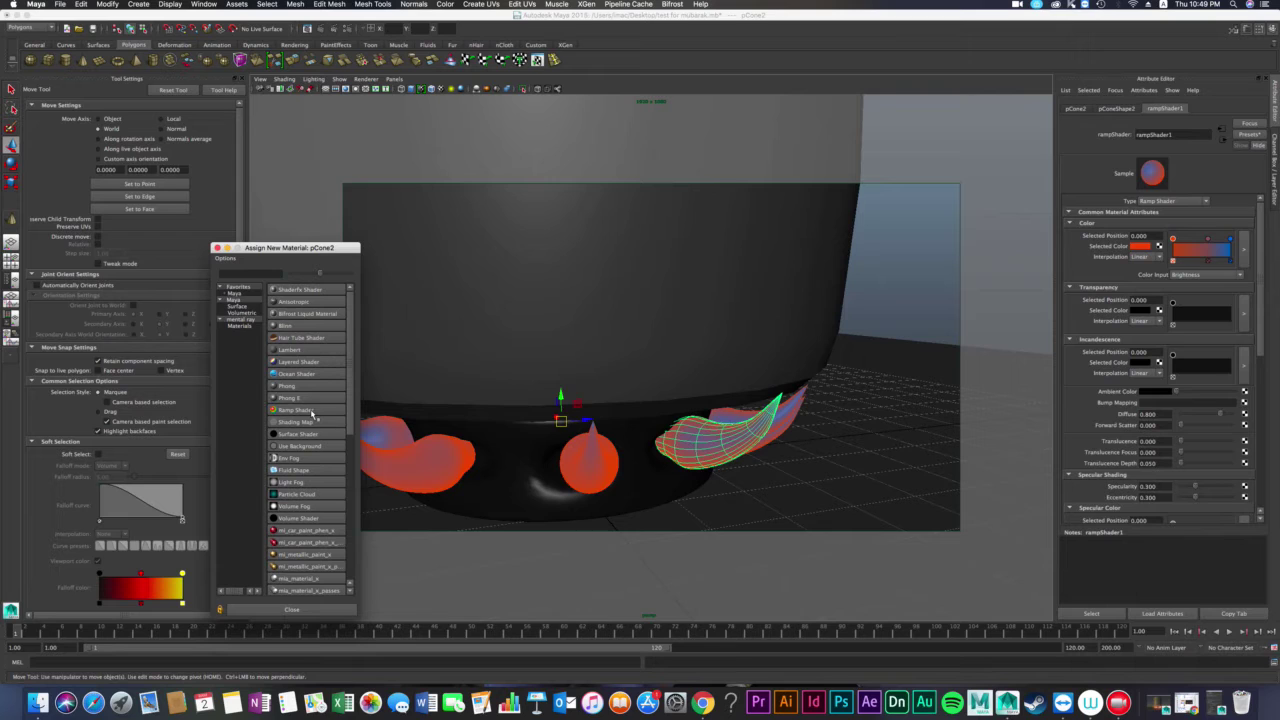
pyautogui.click(218, 248)
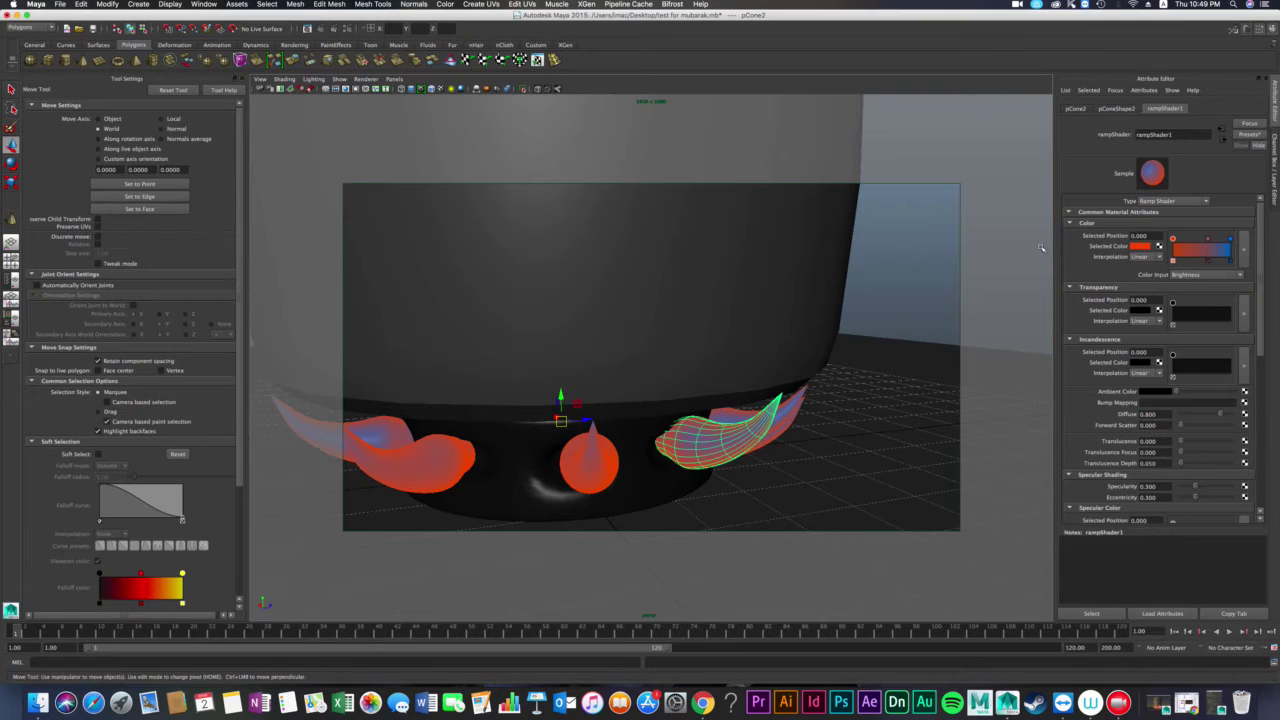
# Add a colour point to the Color ramp, try green on it, then undo.
pyautogui.click(1190, 251)
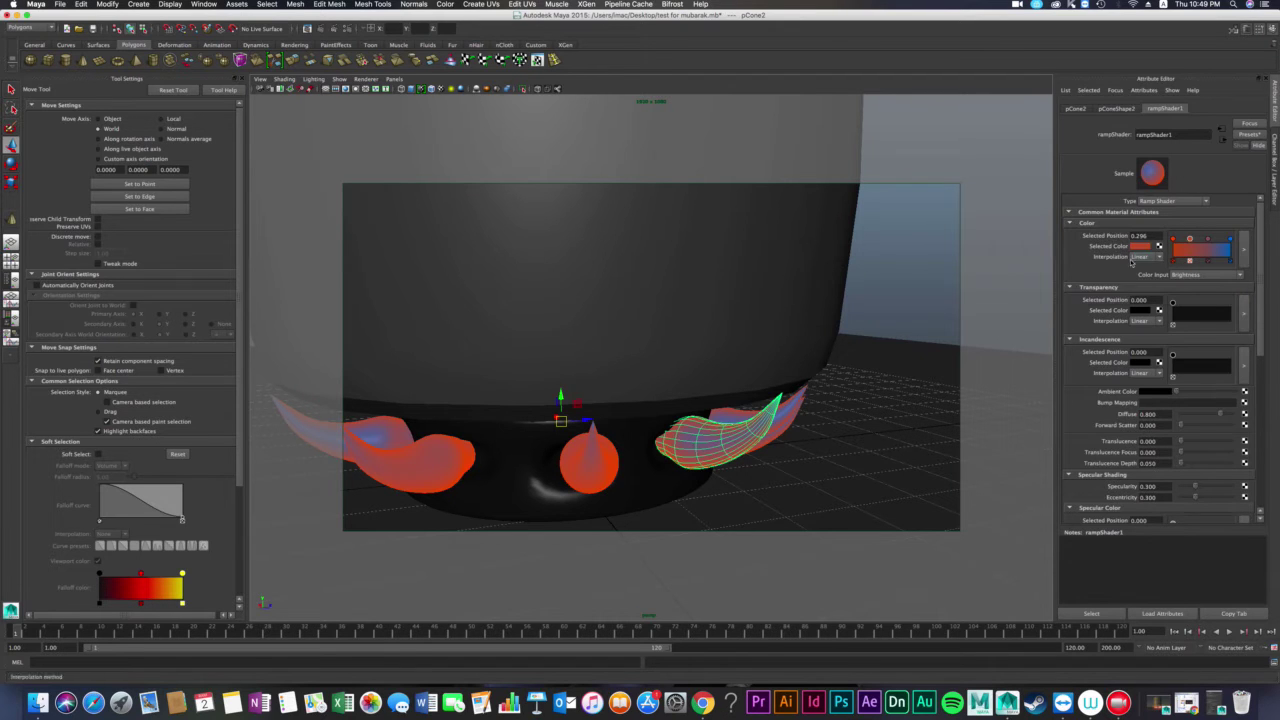
pyautogui.click(1141, 246)
pyautogui.moveTo(1130, 272); pyautogui.dragTo(1111, 271)
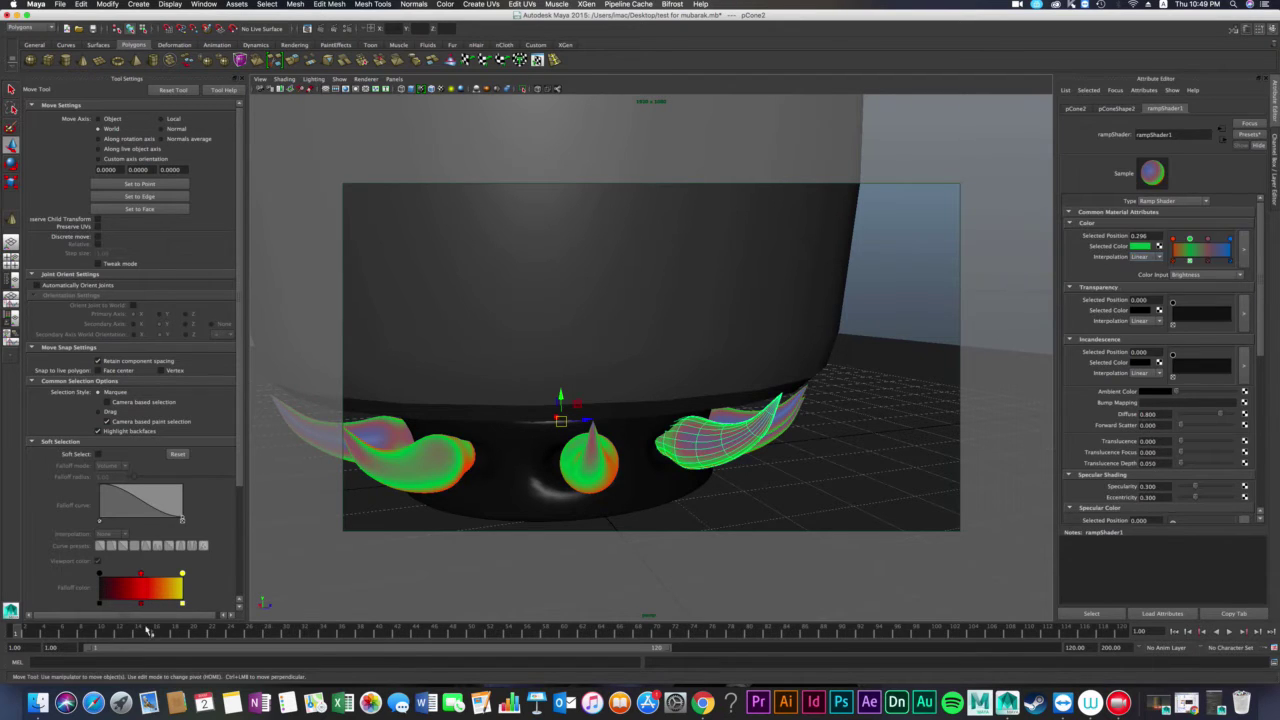
pyautogui.keyDown('alt'); pyautogui.moveTo(462, 489); pyautogui.dragTo(476, 489); pyautogui.keyUp('alt')
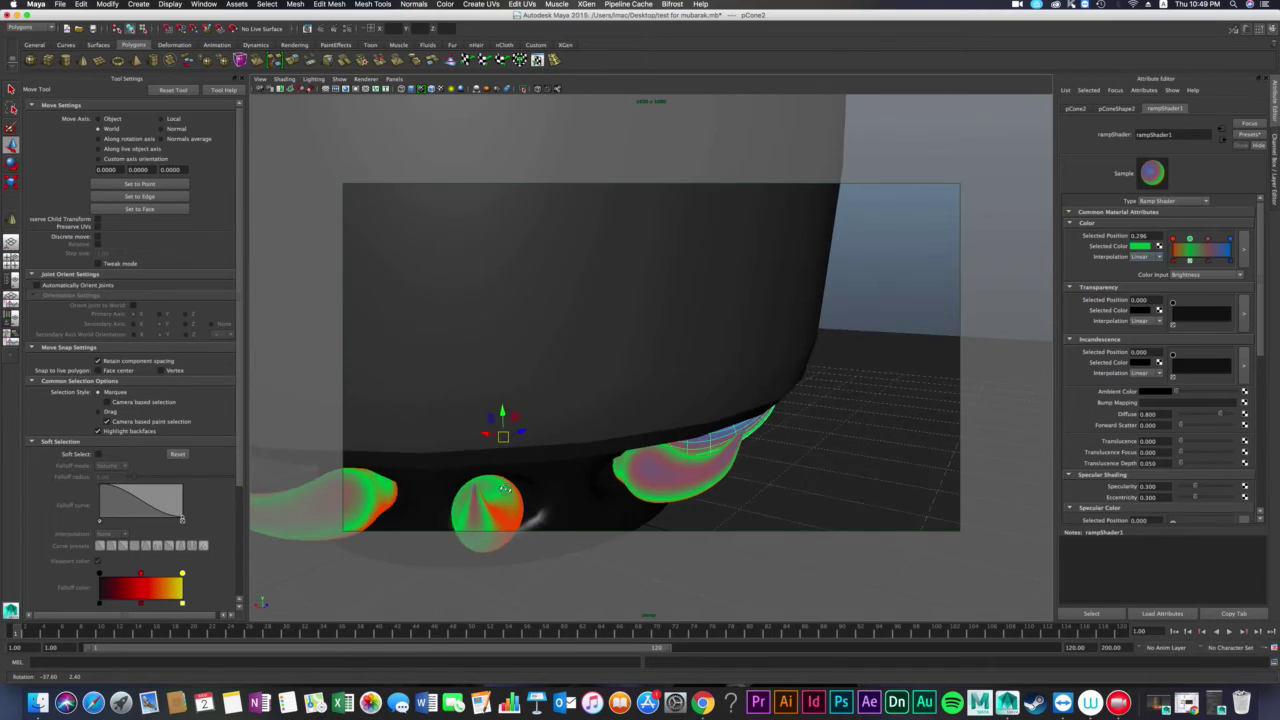
pyautogui.hotkey('ctrl', 'z')
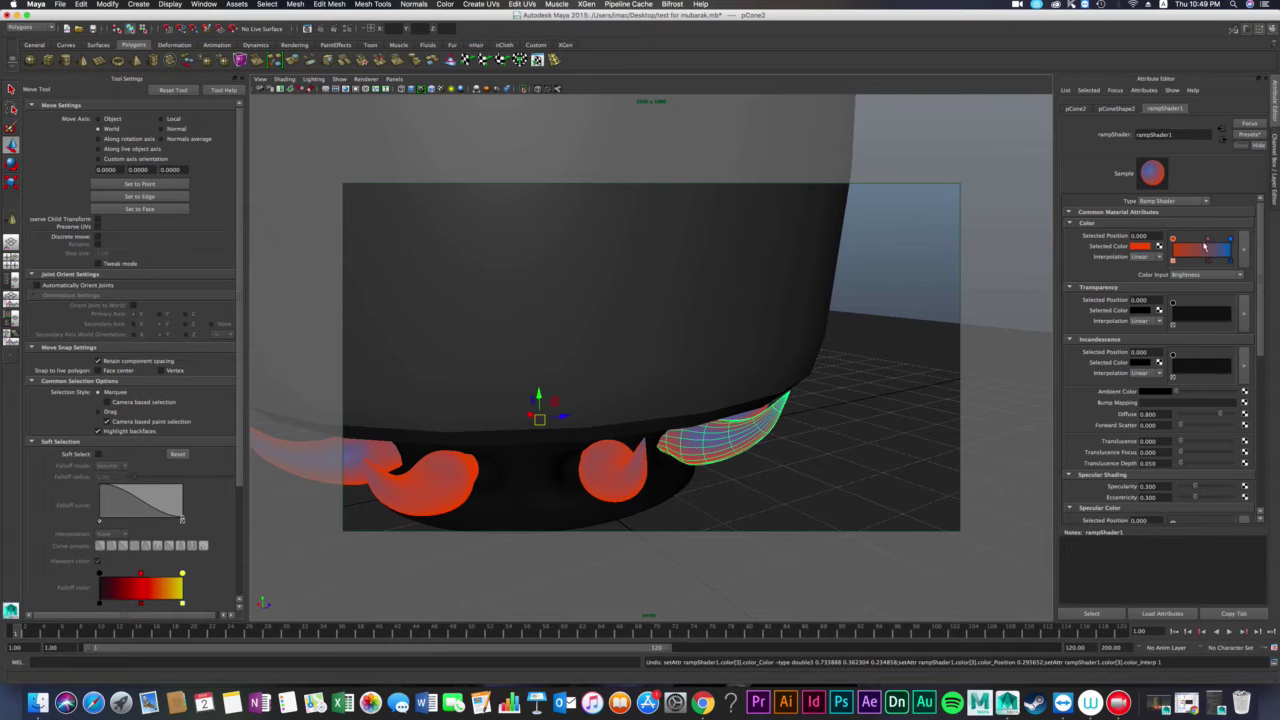
# Delete the extra ramp point and drag the blue marker left to widen the blue.
pyautogui.moveTo(1189, 256); pyautogui.dragTo(1208, 250)
pyautogui.click(1209, 262)
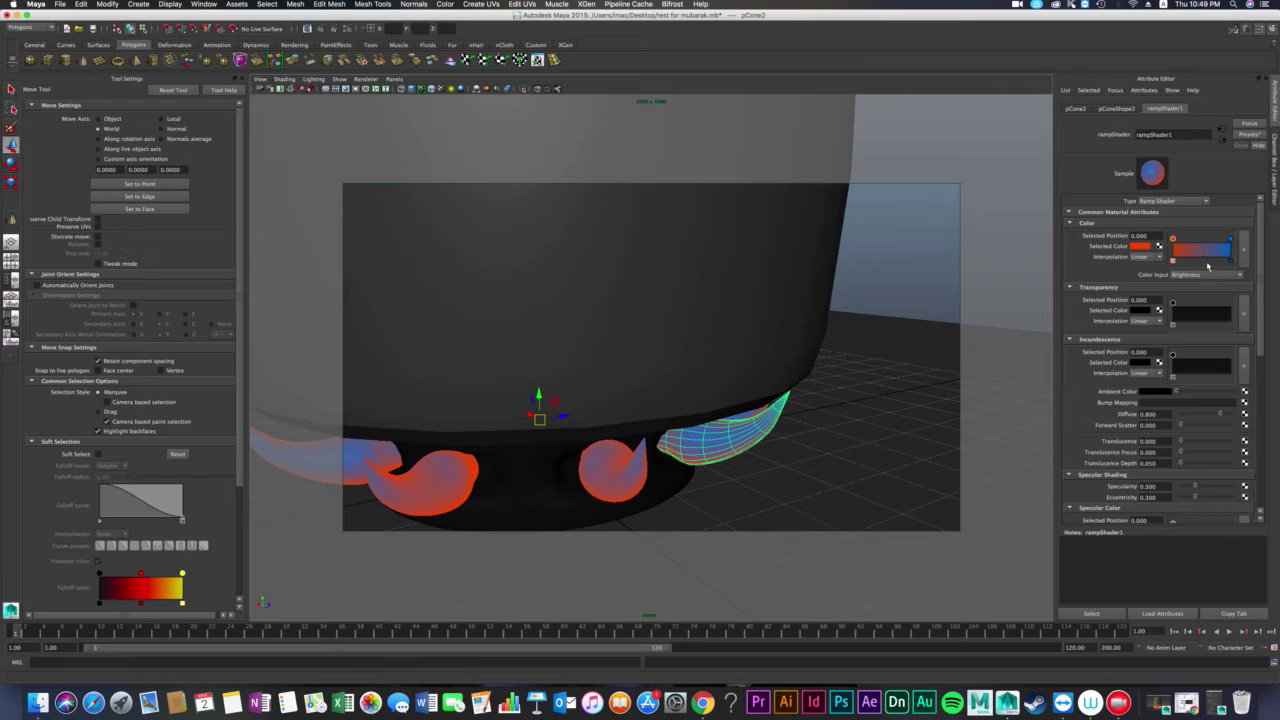
pyautogui.moveTo(1230, 243); pyautogui.dragTo(1209, 243)
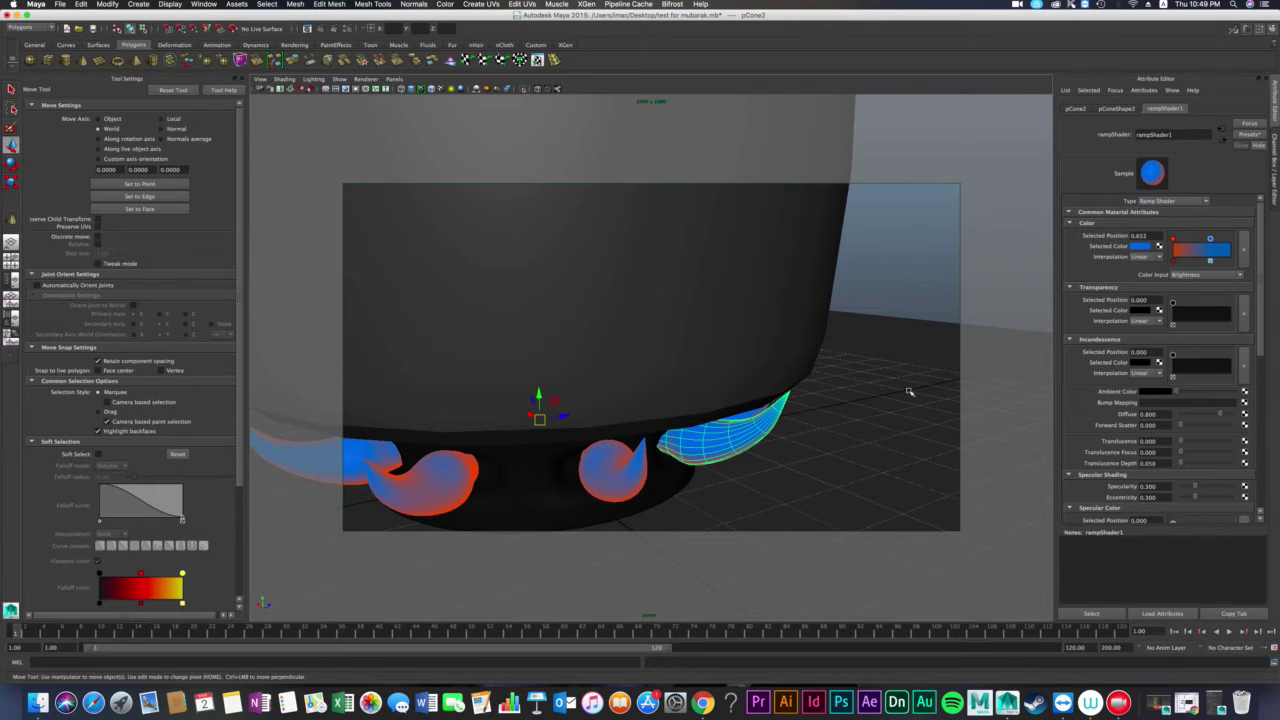
pyautogui.moveTo(909, 429)
pyautogui.keyDown('alt'); pyautogui.mouseDown()
pyautogui.moveTo(799, 439)
pyautogui.moveTo(850, 460)
pyautogui.mouseUp(); pyautogui.keyUp('alt')
# Select the right-hand flame cone and enable Hide Source on rampShader1.
pyautogui.click(852, 459)
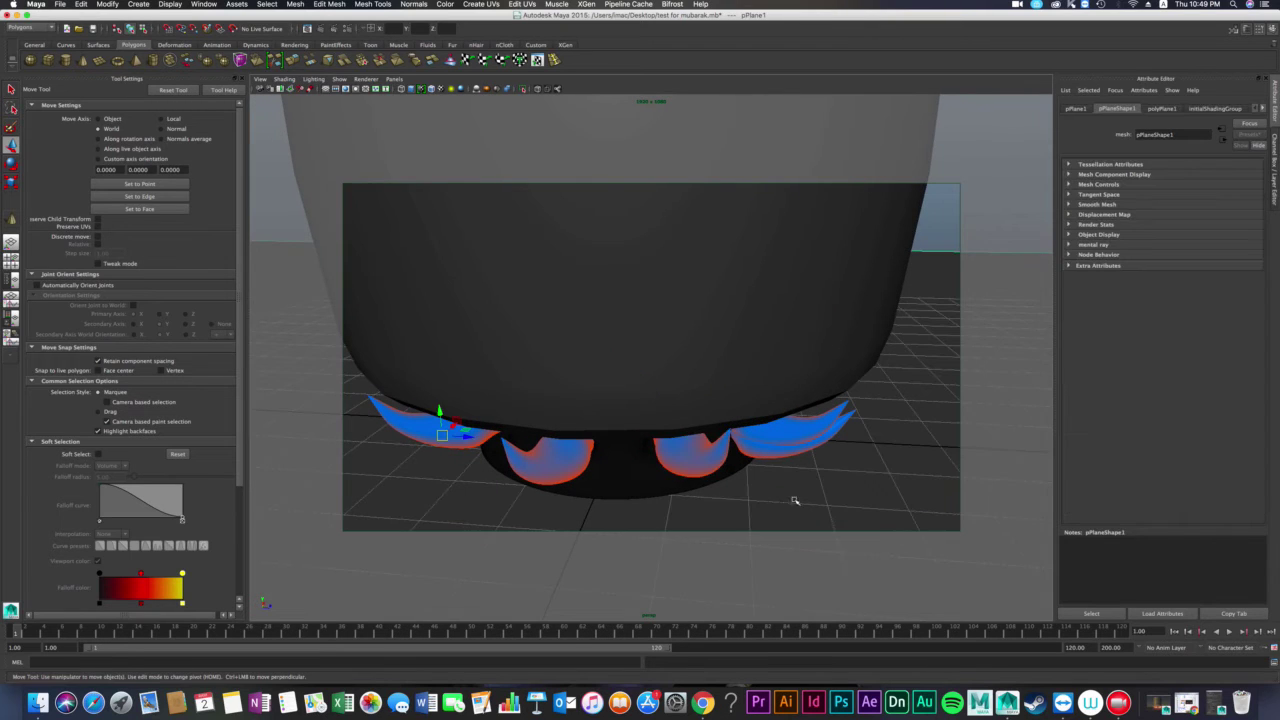
pyautogui.click(829, 425)
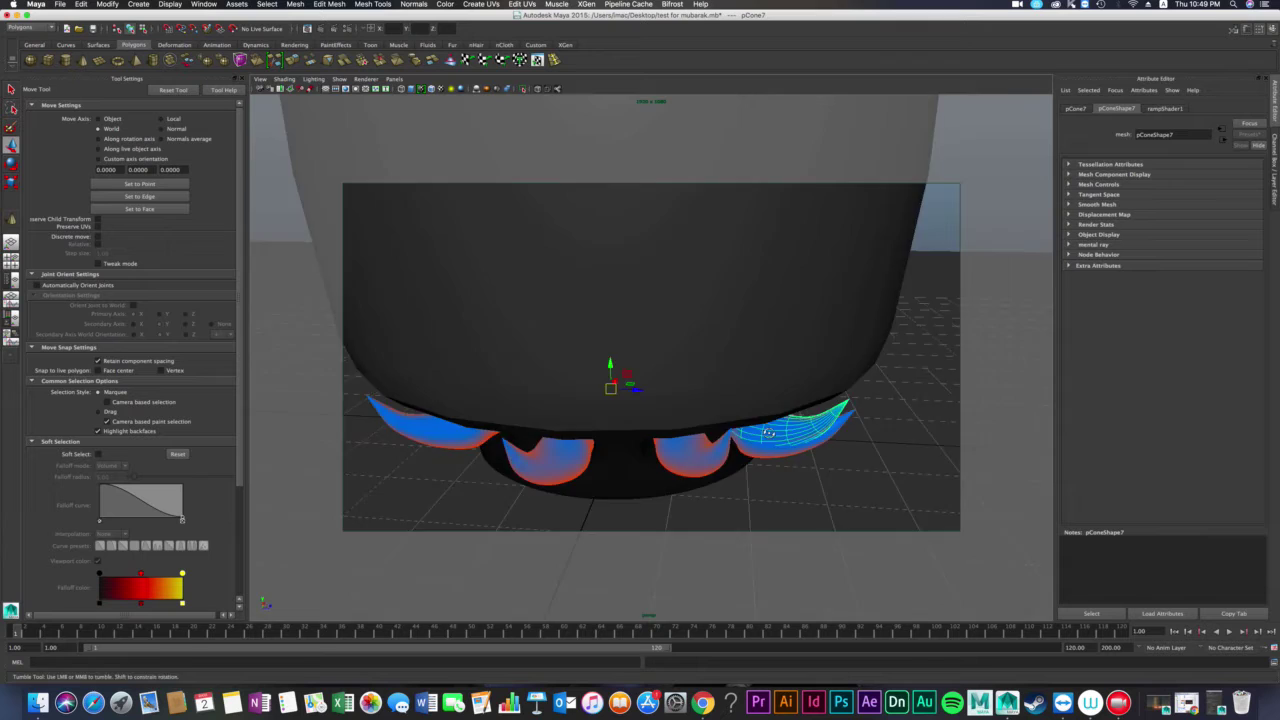
pyautogui.moveTo(838, 439)
pyautogui.keyDown('alt'); pyautogui.mouseDown()
pyautogui.moveTo(803, 423)
pyautogui.moveTo(823, 425)
pyautogui.mouseUp(); pyautogui.keyUp('alt')
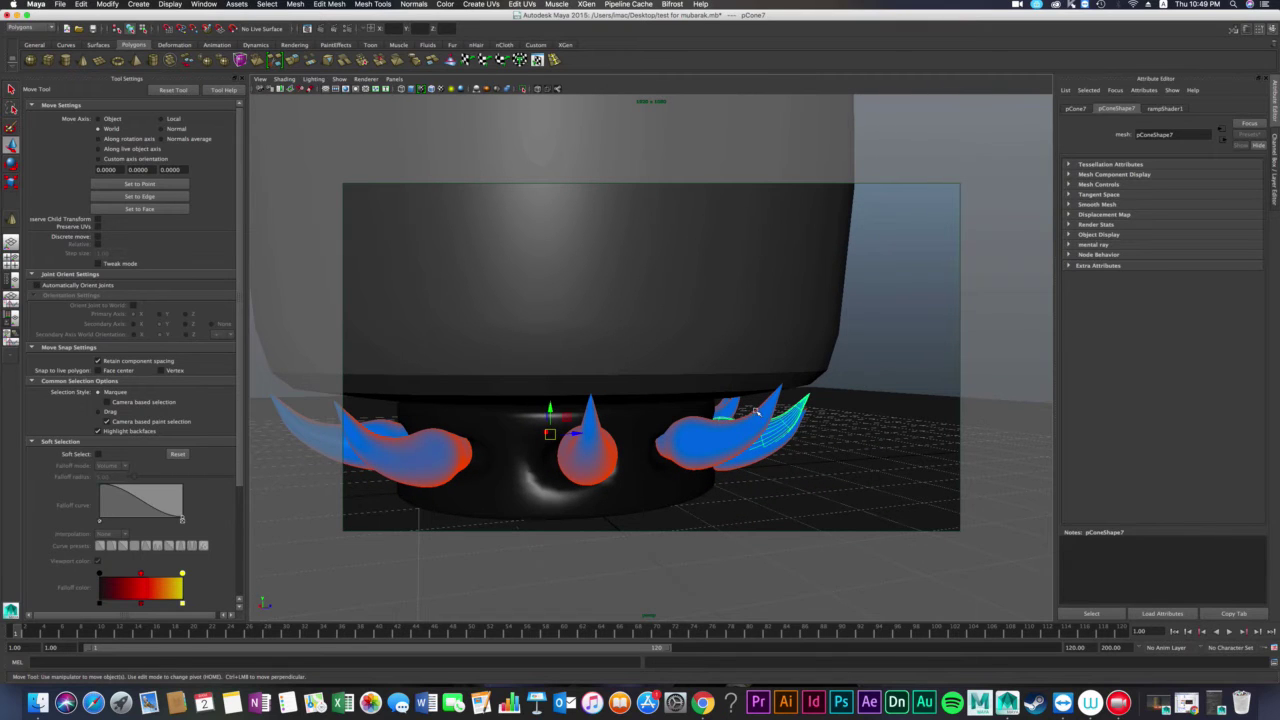
pyautogui.click(1165, 108)
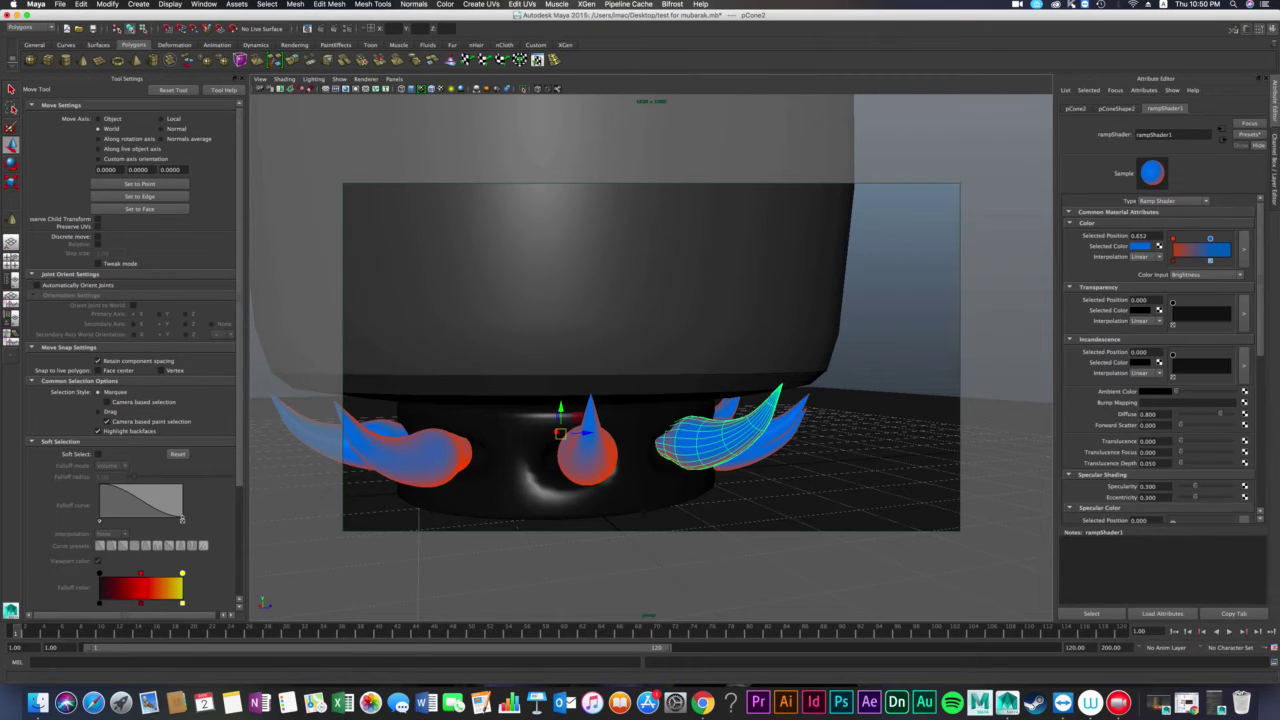
pyautogui.scroll(-5, 1135, 424)
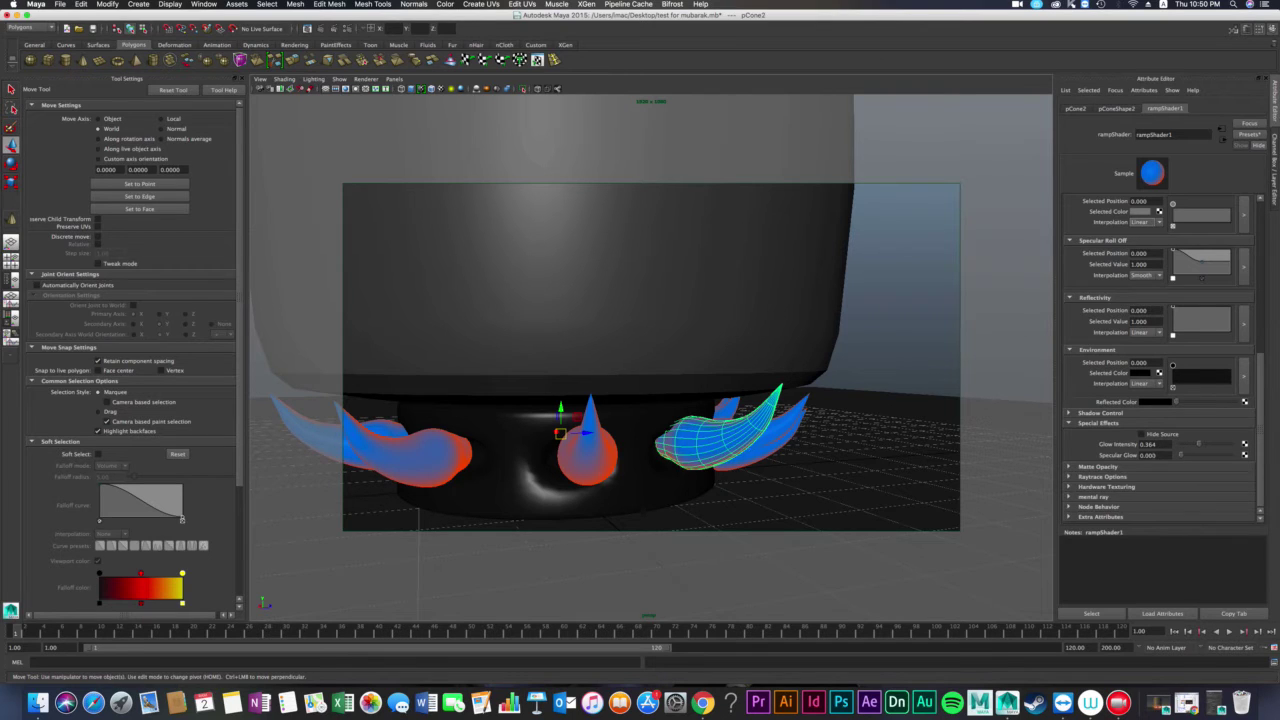
pyautogui.click(1143, 435)
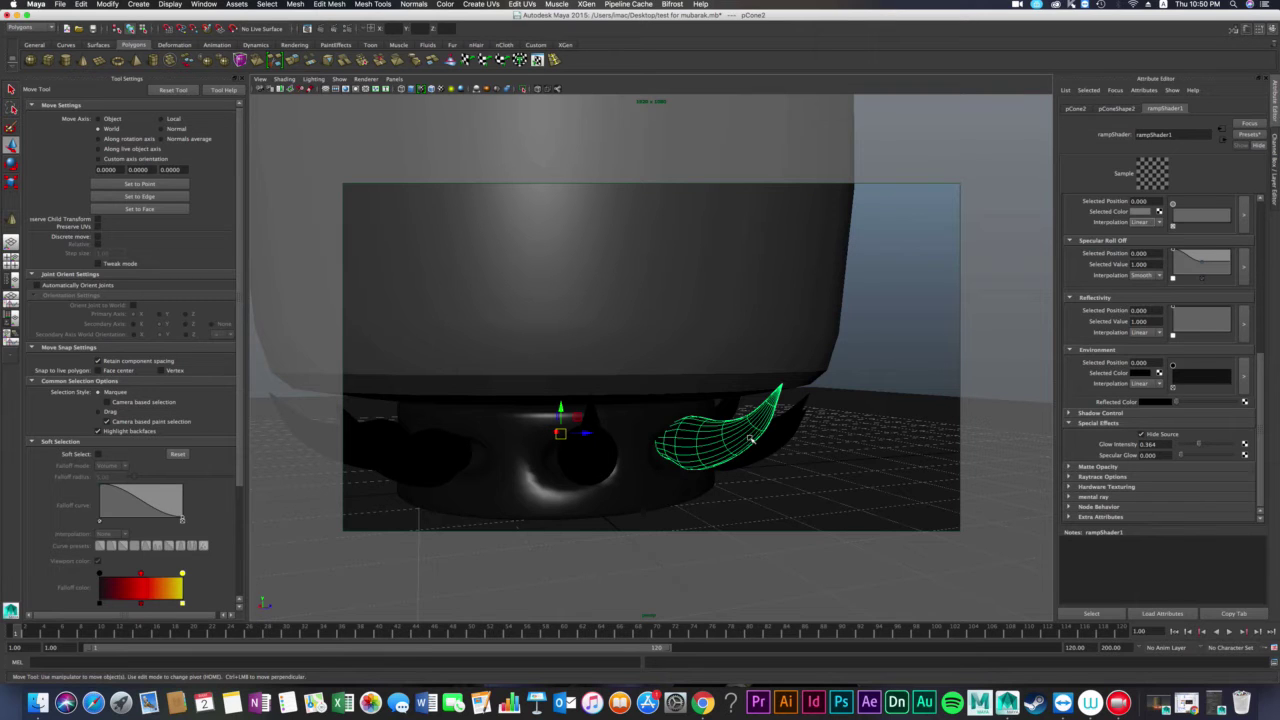
# Render the current frame with mental ray in Render View, then start a fresh render.
pyautogui.click(307, 28)
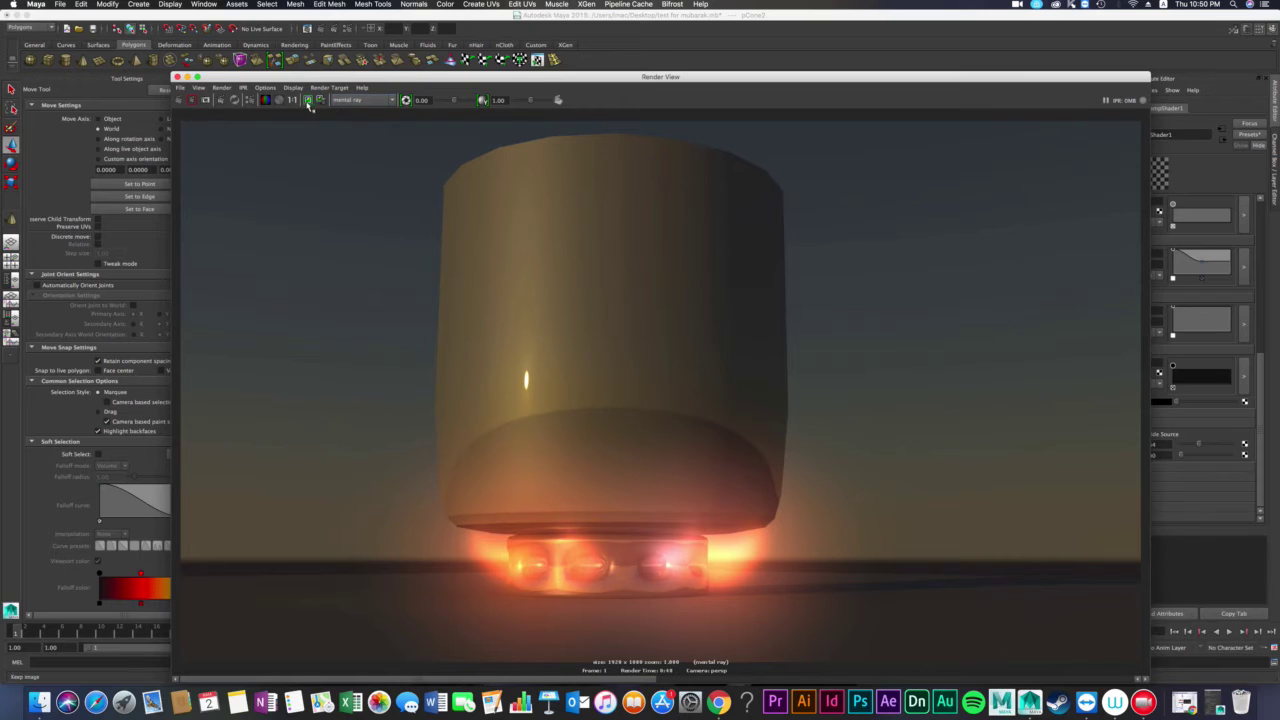
pyautogui.click(180, 101)
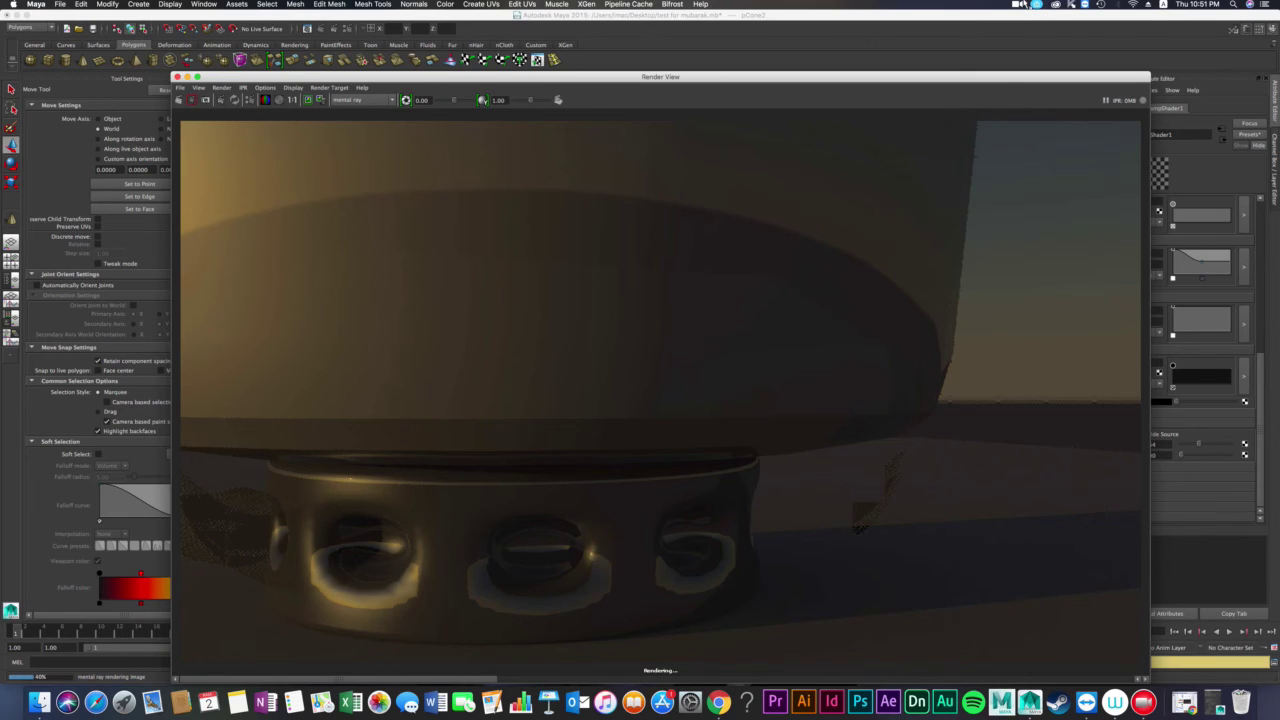
# Let the mental ray render progress while using the top menu bar.
pyautogui.click(1017, 5)
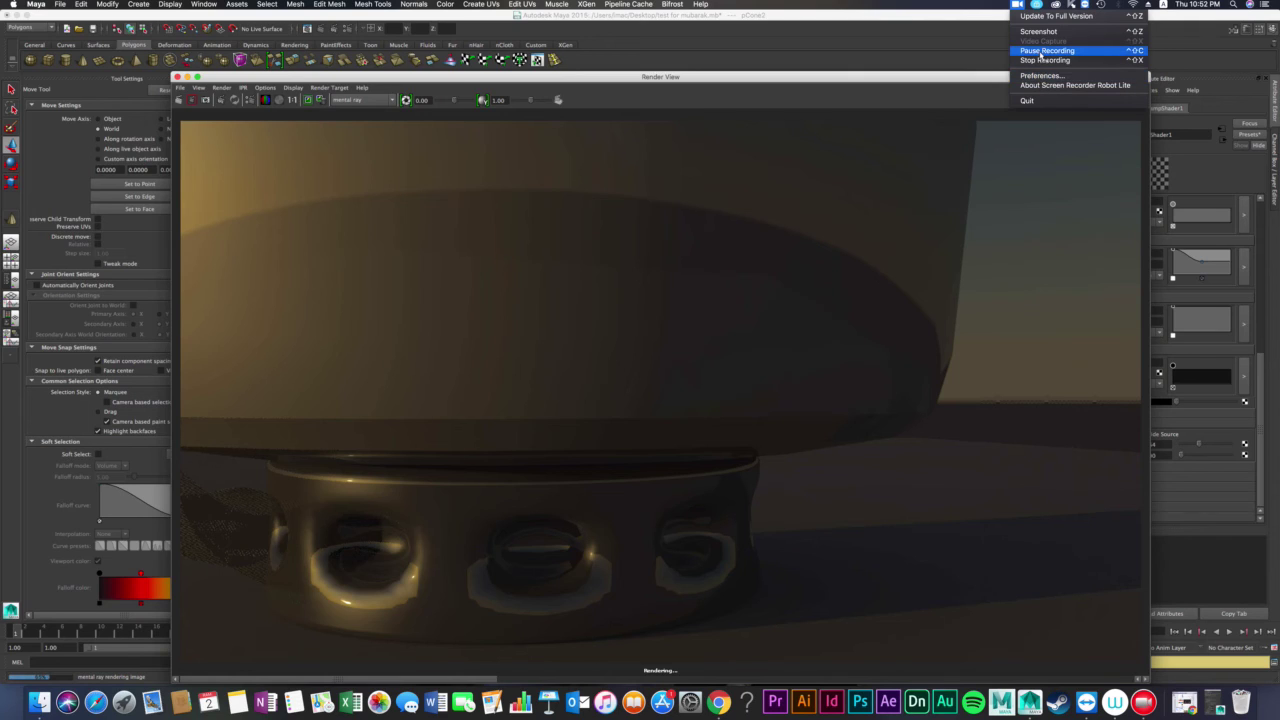
pyautogui.click(1041, 52)
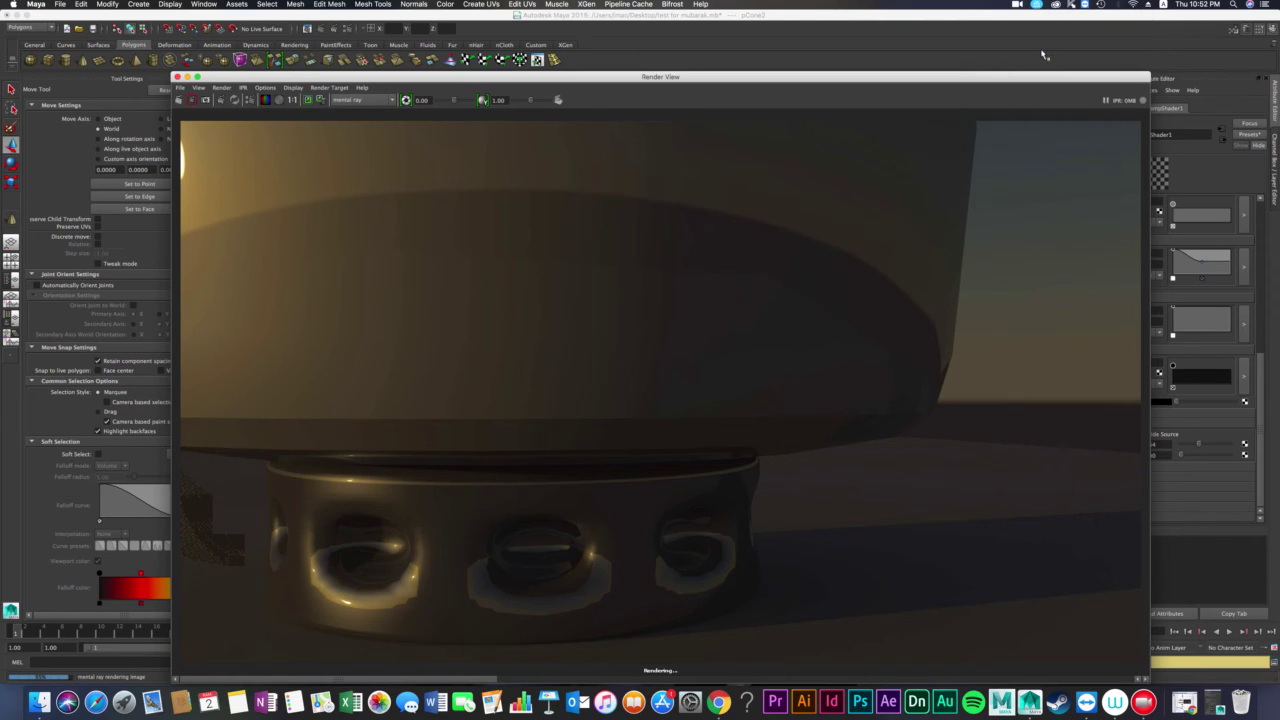
pyautogui.click(1018, 5)
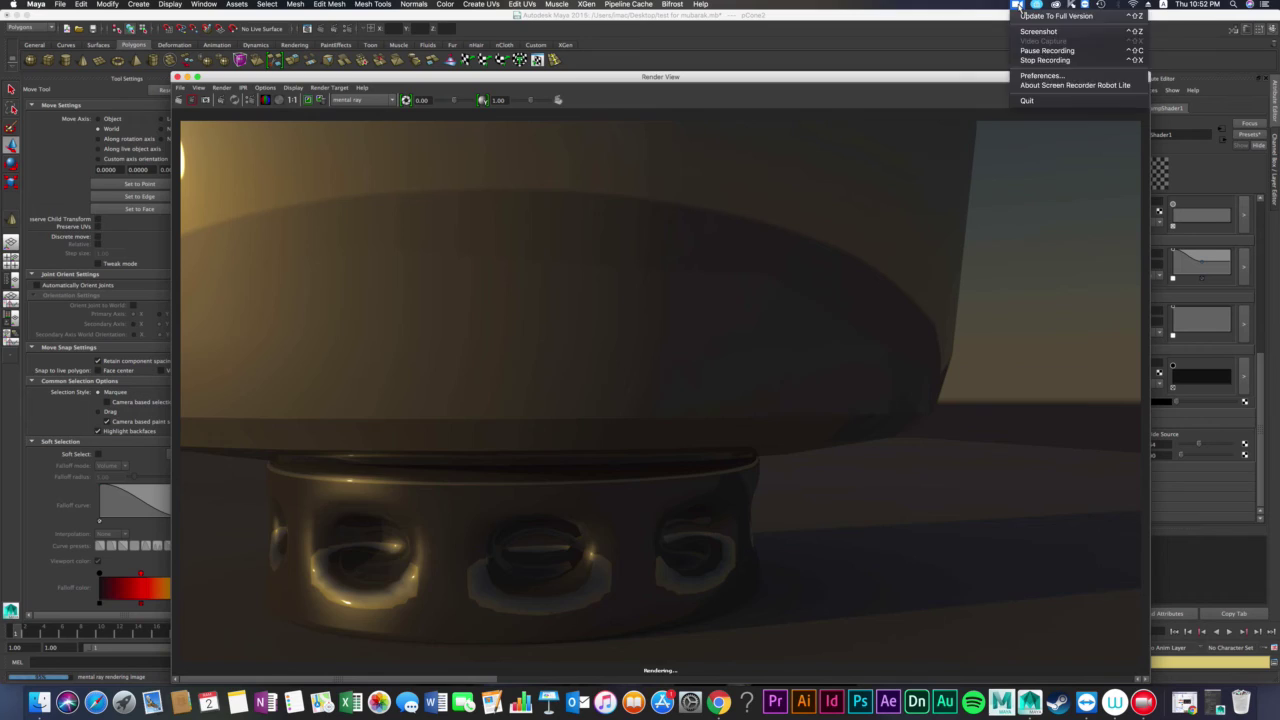